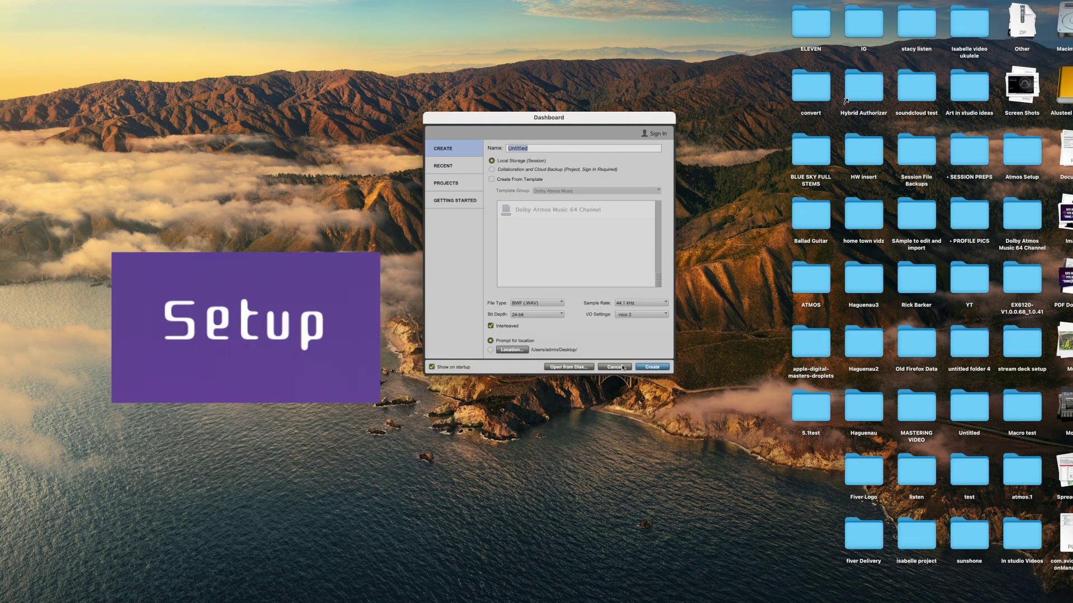
# Set the Pro Tools playback engine to Dolby Audio Bridge and accept the quit alert.
pyautogui.click(623, 368)
pyautogui.click(276, 13)
pyautogui.click(520, 148)
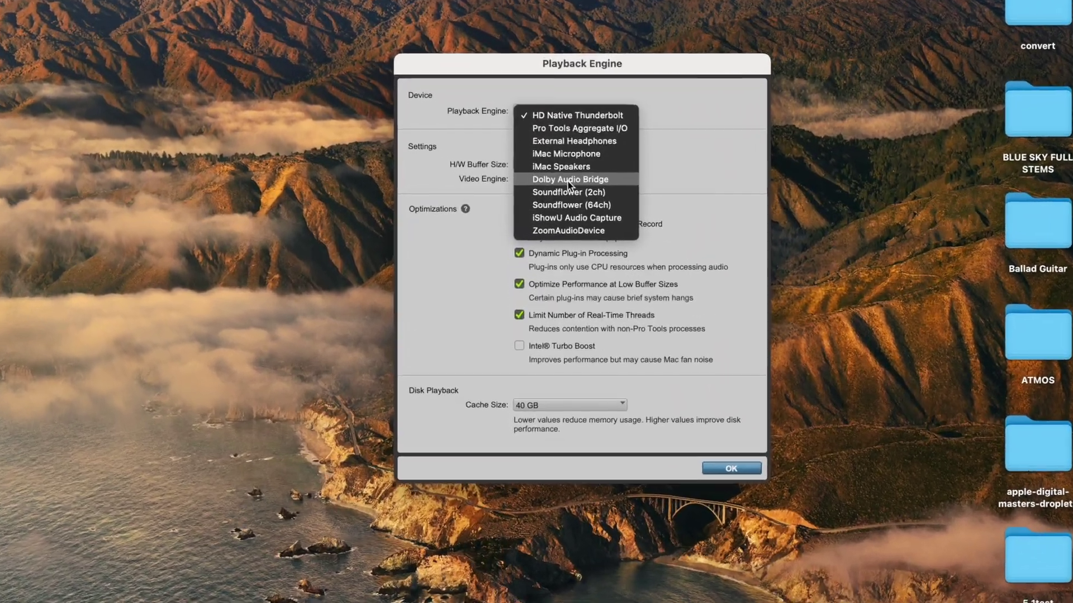
pyautogui.click(545, 189)
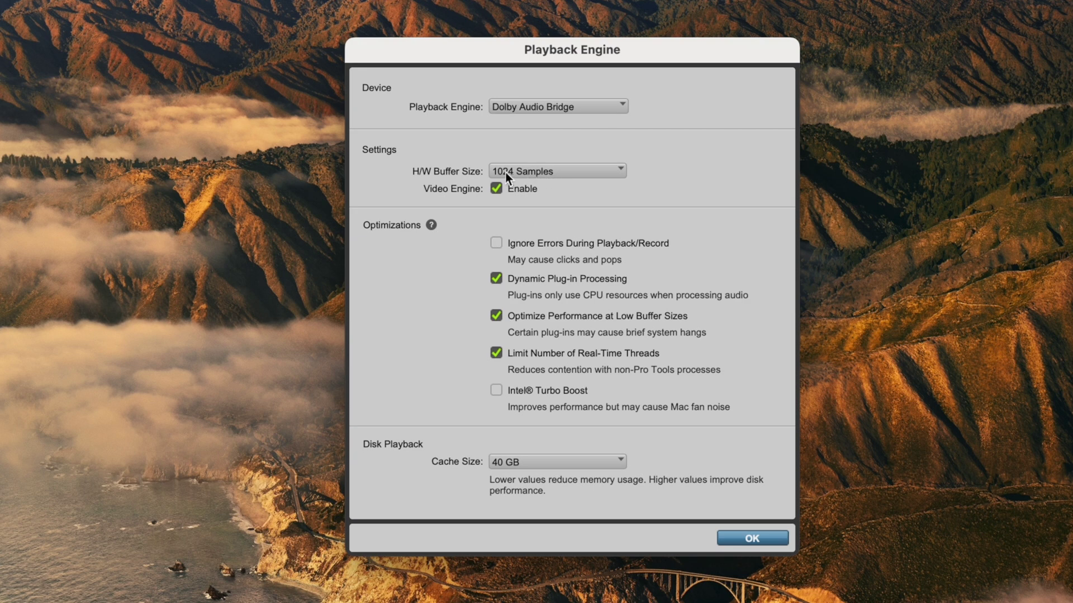
pyautogui.click(746, 536)
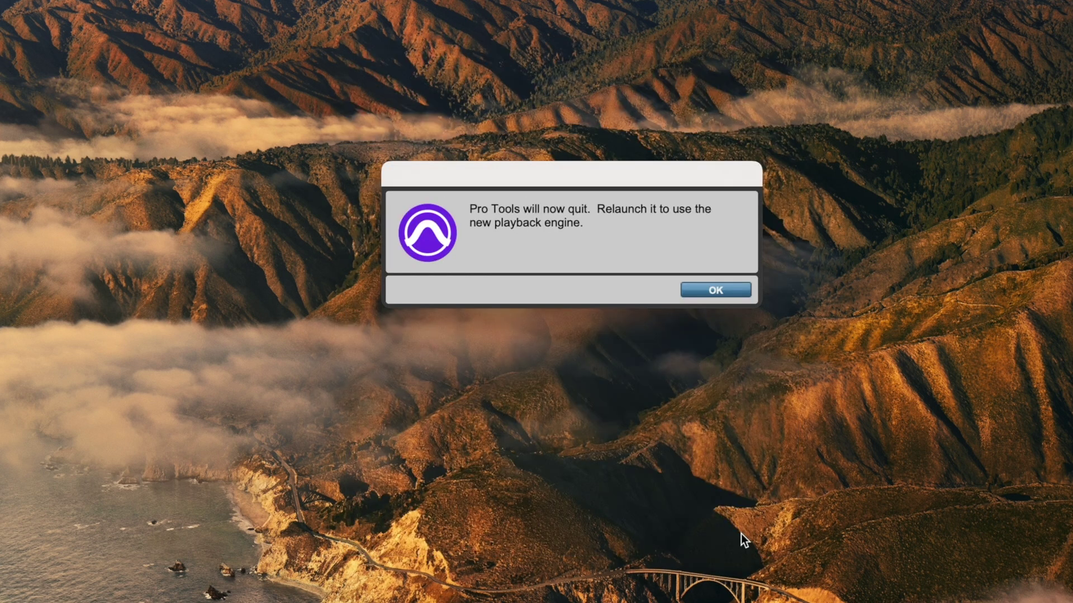
pyautogui.click(714, 290)
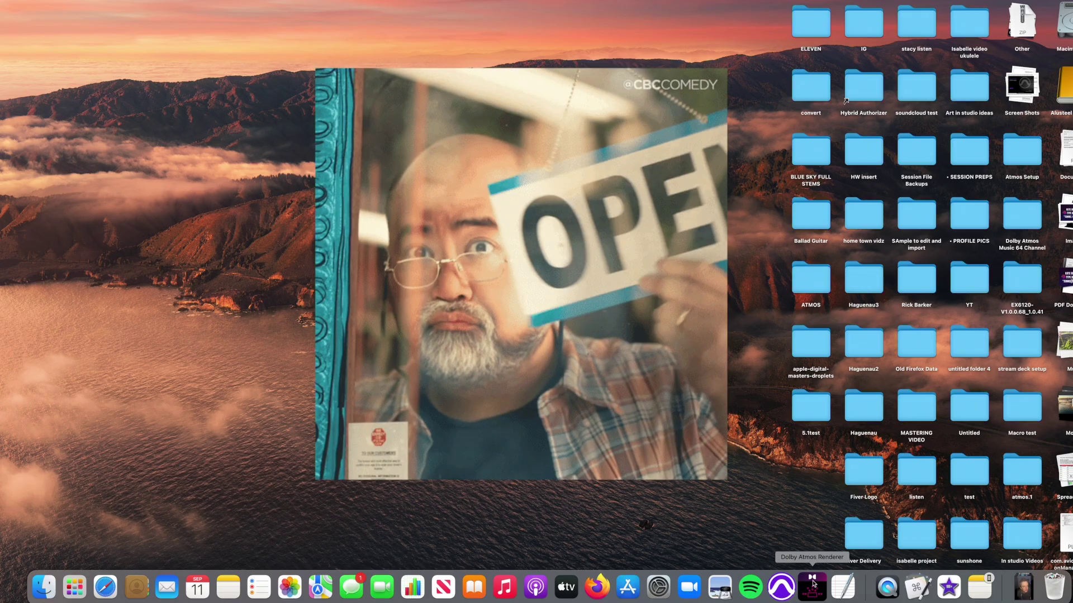
# Launch Dolby Atmos Renderer and set its Core Audio input device to Dolby Audio Bridge.
pyautogui.click(812, 583)
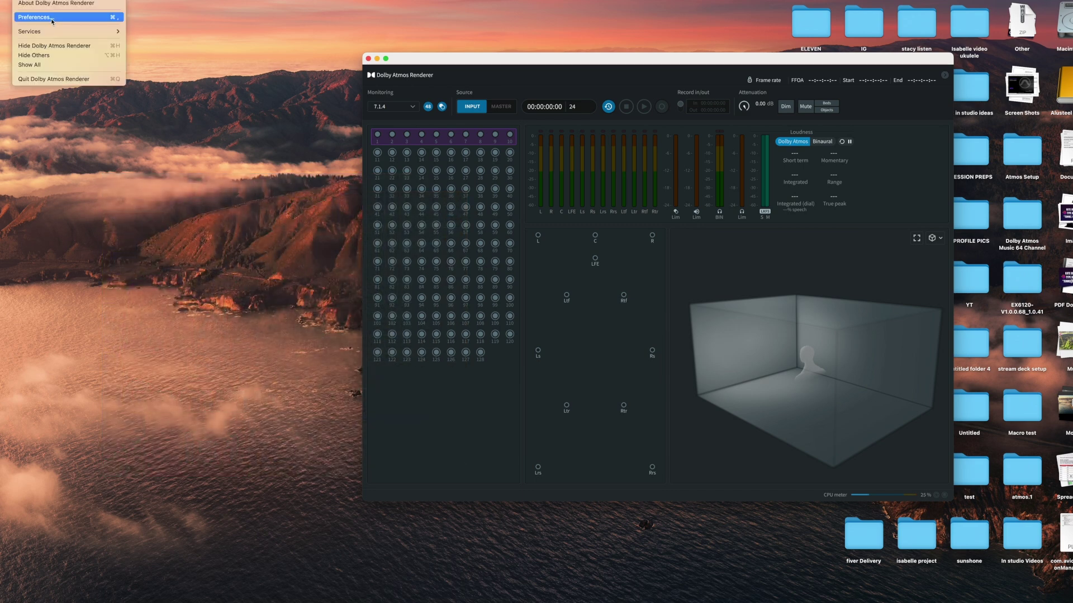
pyautogui.click(52, 17)
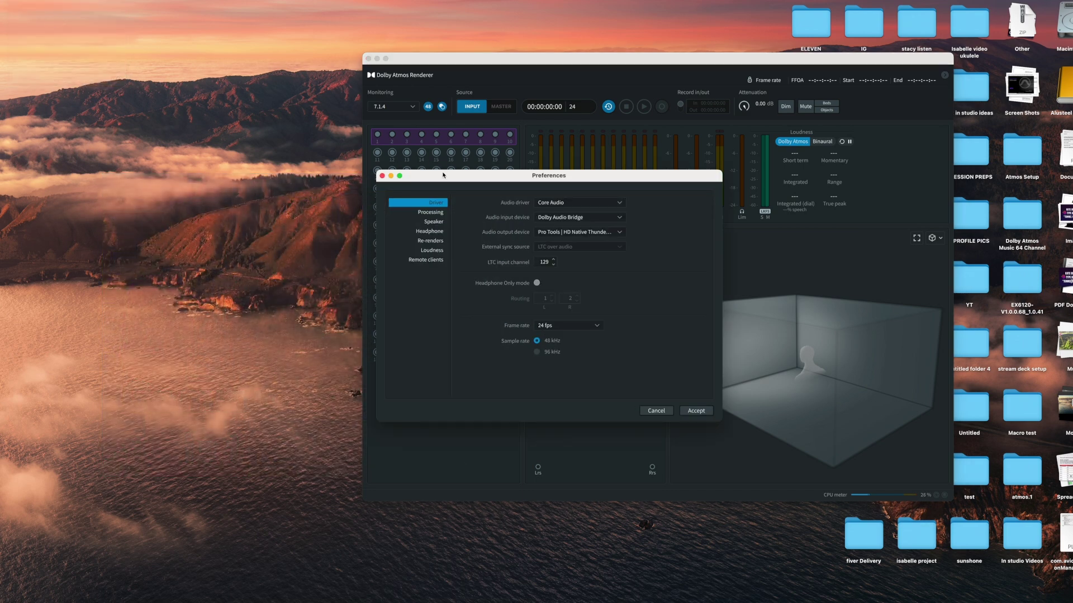
pyautogui.moveTo(443, 175); pyautogui.dragTo(471, 172)
pyautogui.click(597, 214)
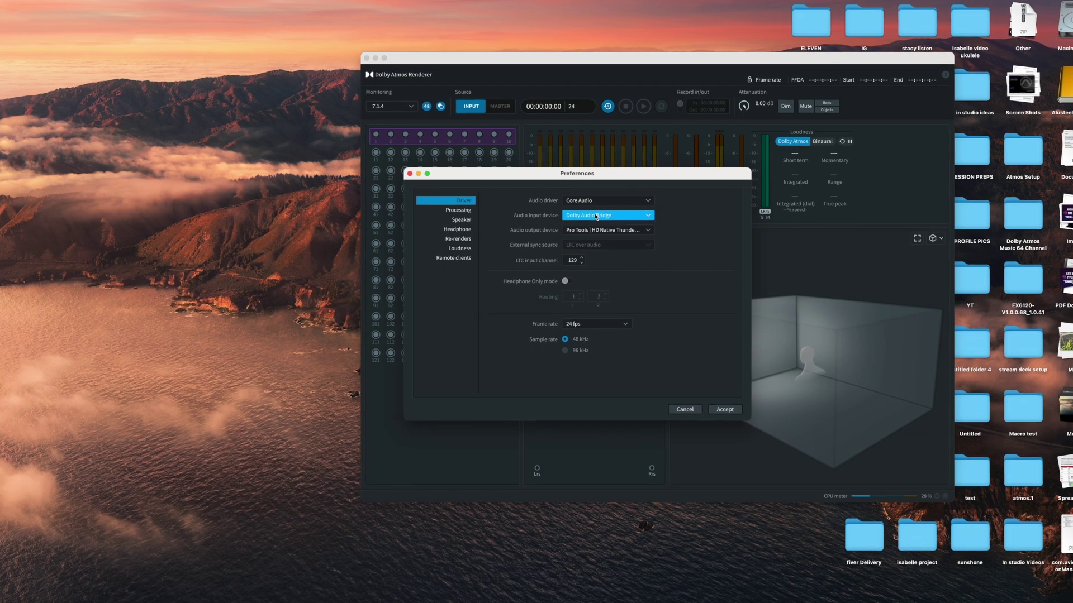
pyautogui.click(643, 216)
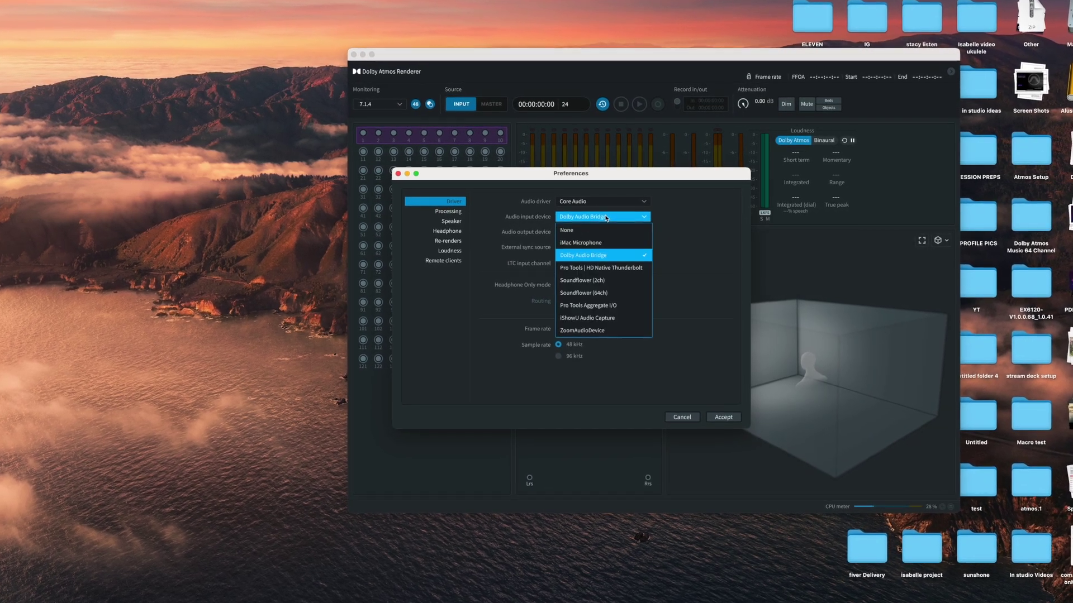
pyautogui.click(585, 258)
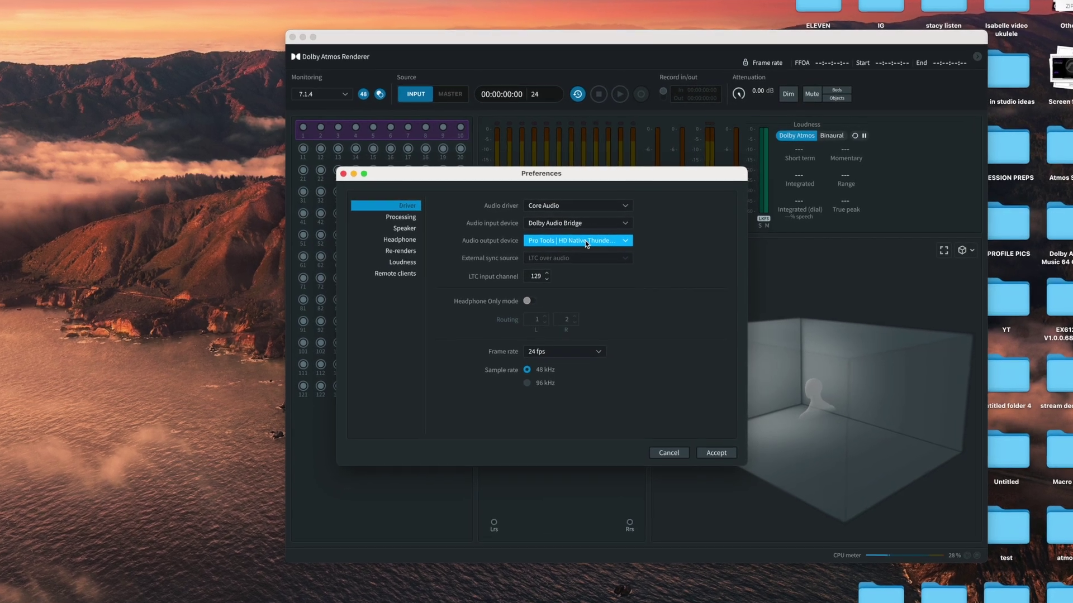
# Set the output to Pro Tools HD Native Thunderbolt, keep Binaural headphone rendering, and accept.
pyautogui.click(585, 241)
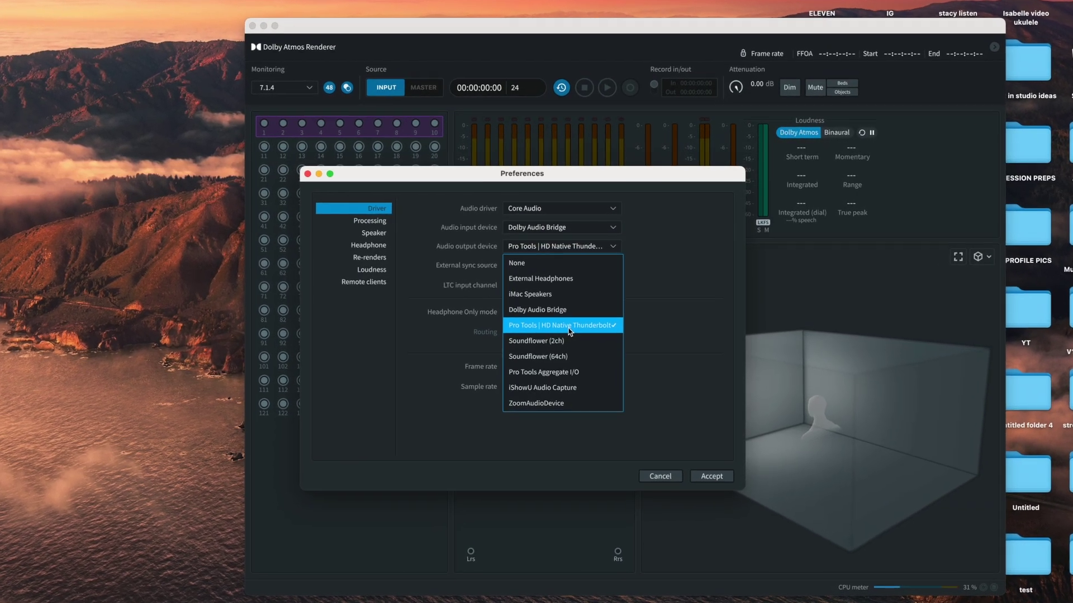
pyautogui.click(576, 320)
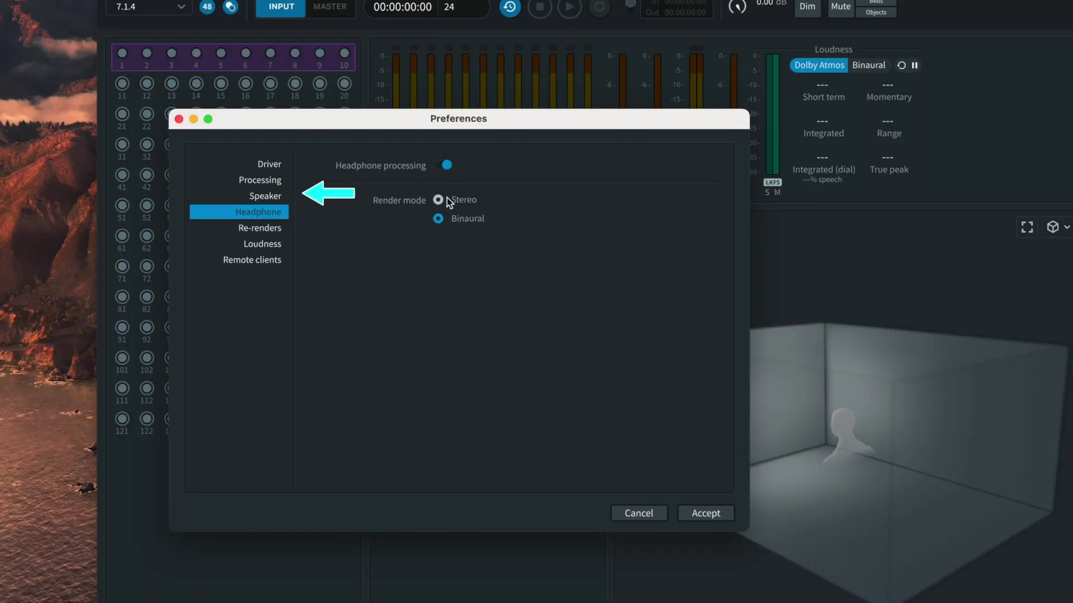
pyautogui.click(447, 199)
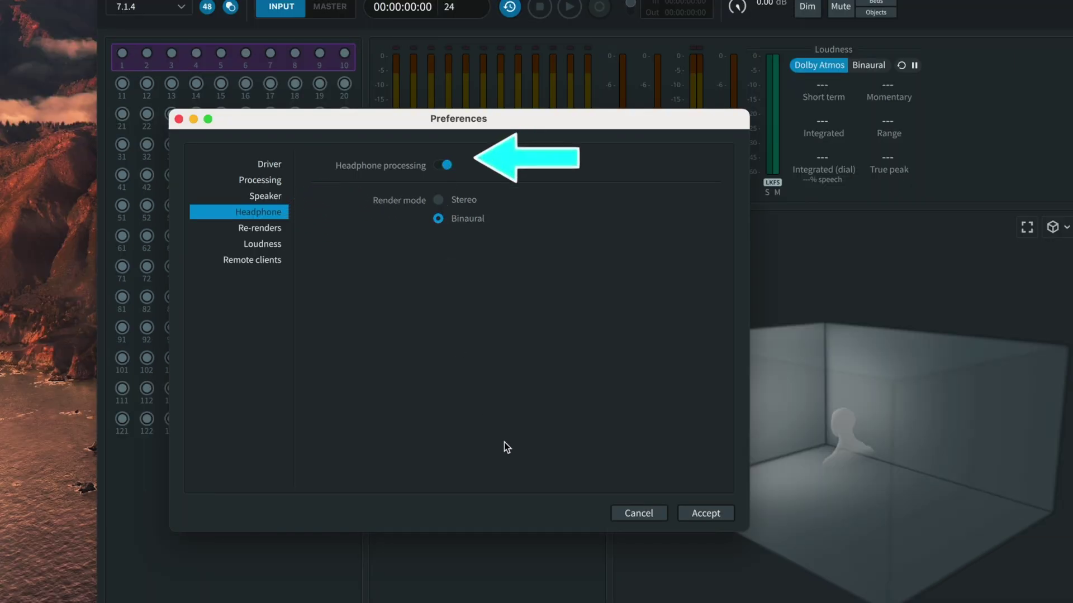
pyautogui.click(701, 518)
pyautogui.click(699, 515)
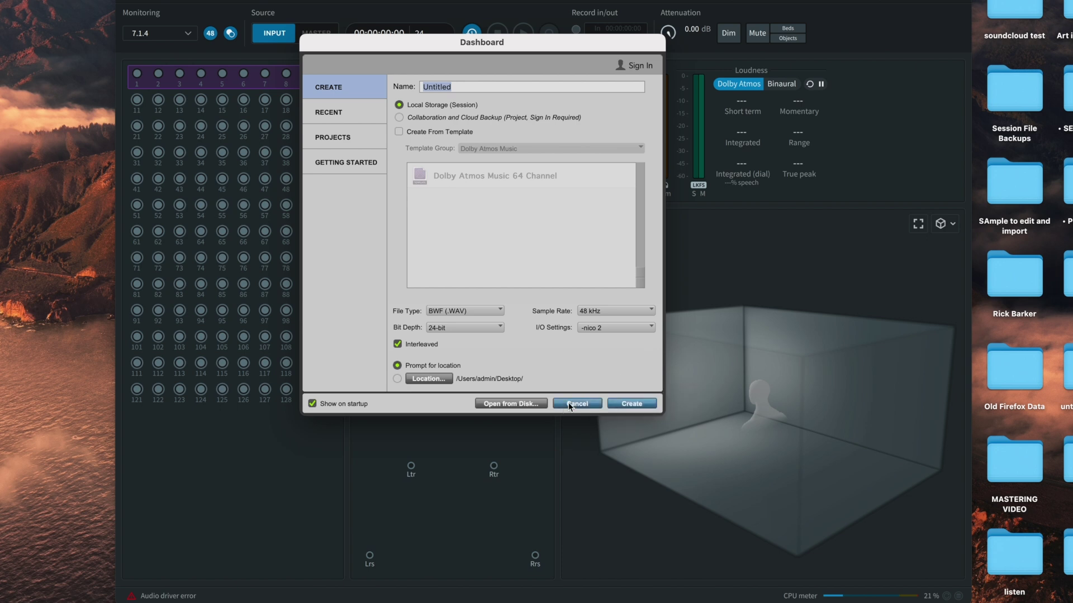
# Enable the Dolby Atmos peripheral connection to the renderer host iMac-2.local.
pyautogui.click(568, 403)
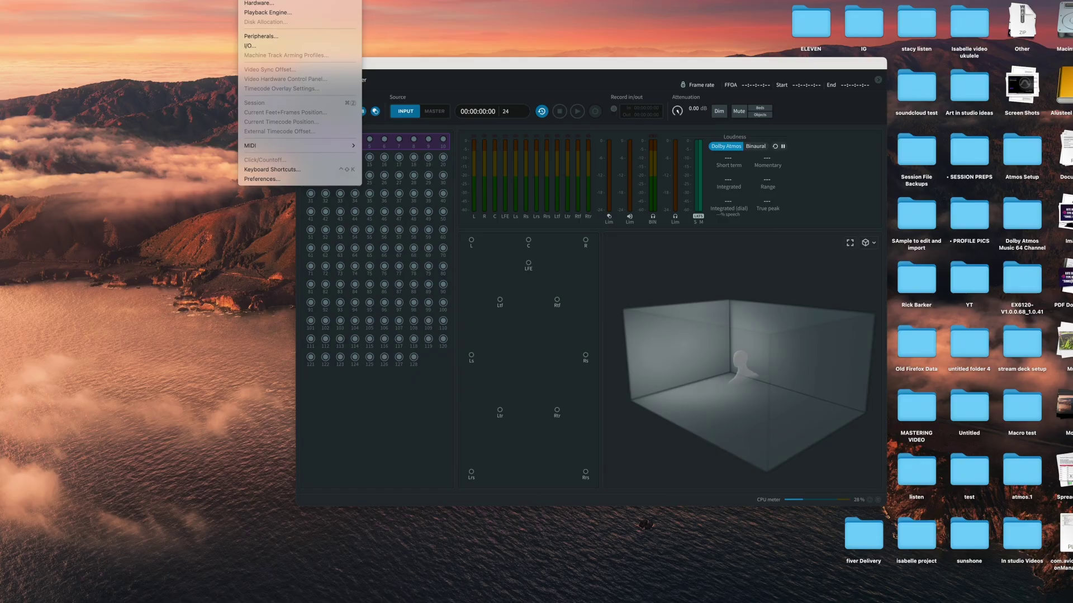
pyautogui.click(253, 28)
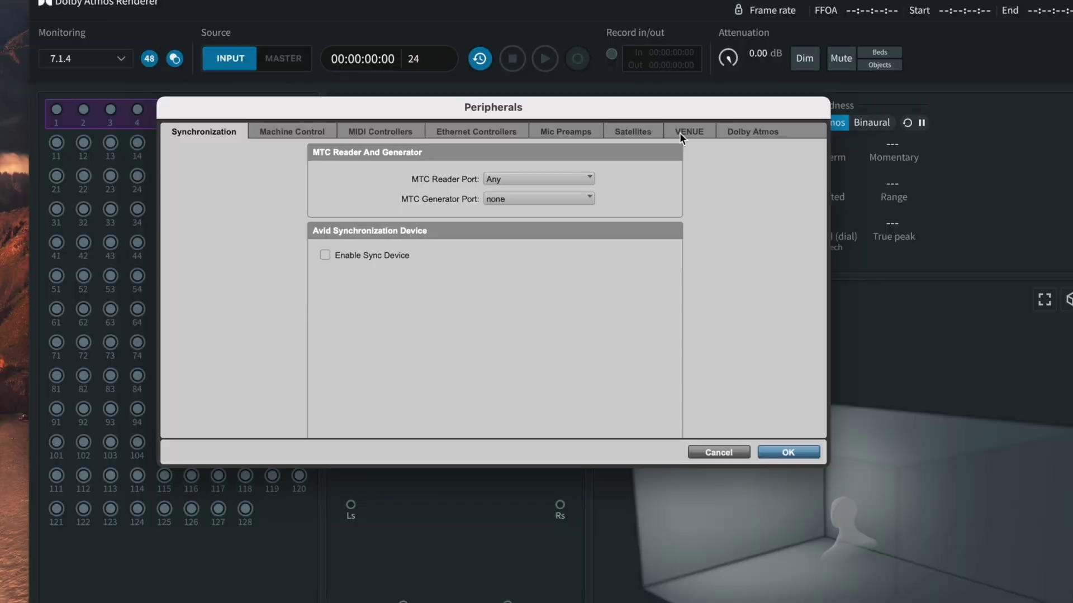
pyautogui.click(768, 131)
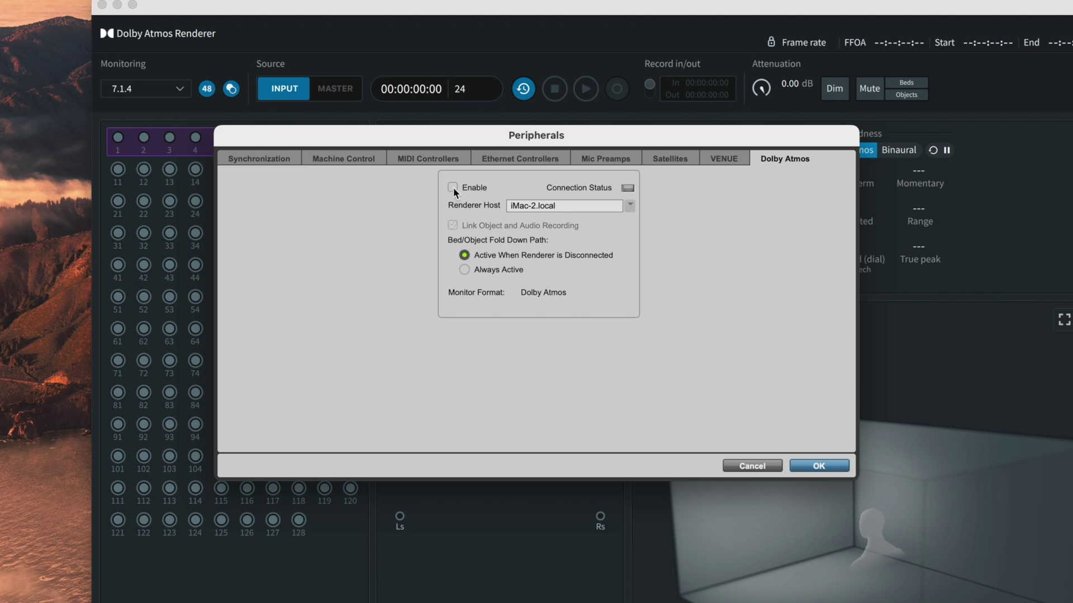
pyautogui.click(454, 187)
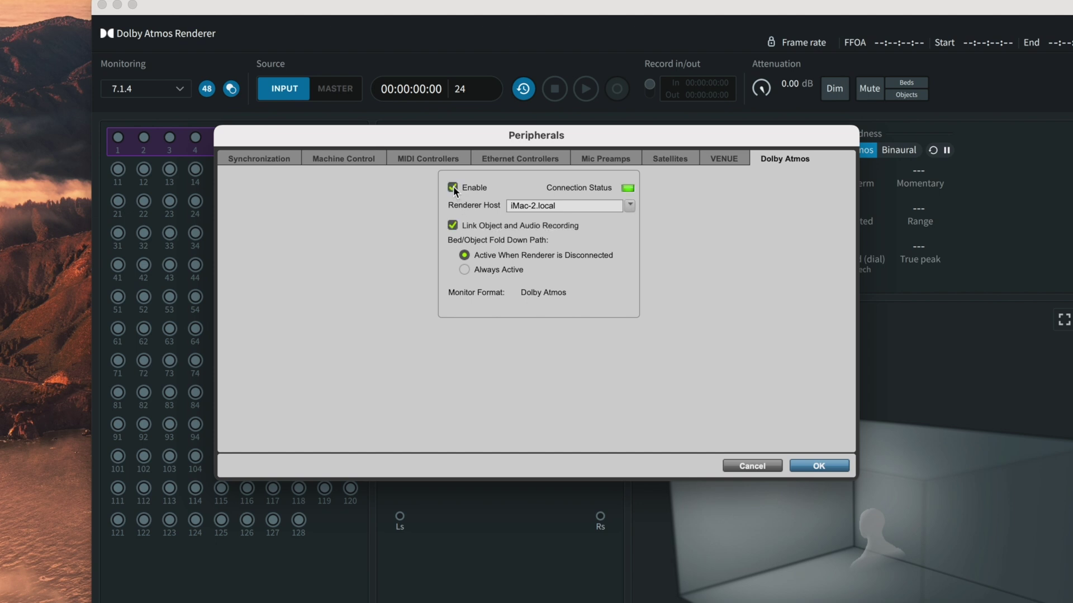
pyautogui.click(629, 206)
pyautogui.click(817, 469)
pyautogui.press('super+Tab')
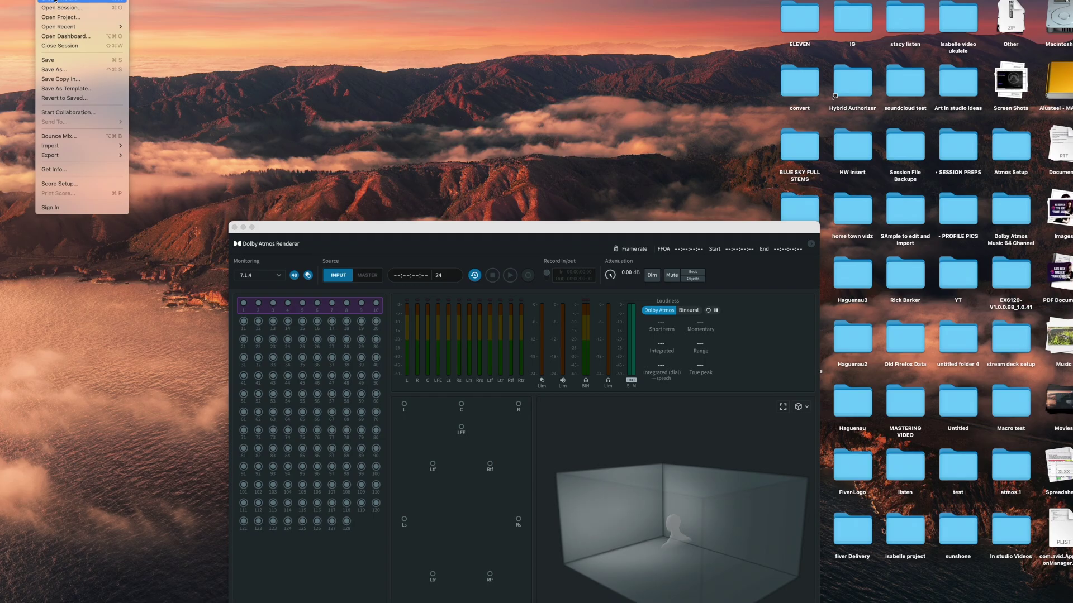
# Create a 48 kHz session named Dolby with Dolby Audio Bridge Stereo I/O settings.
pyautogui.click(65, 35)
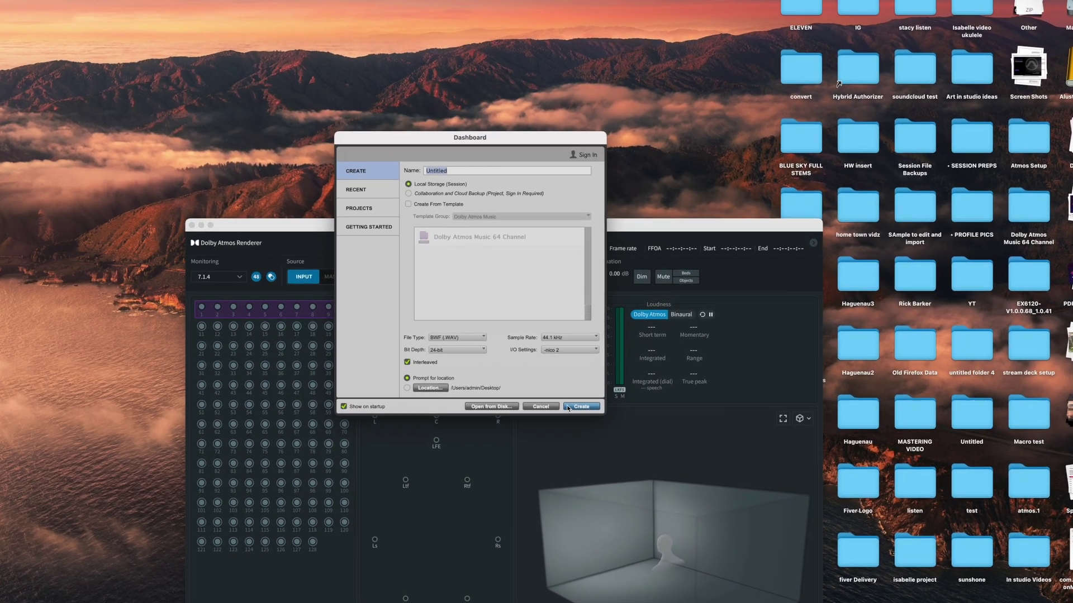
pyautogui.click(560, 339)
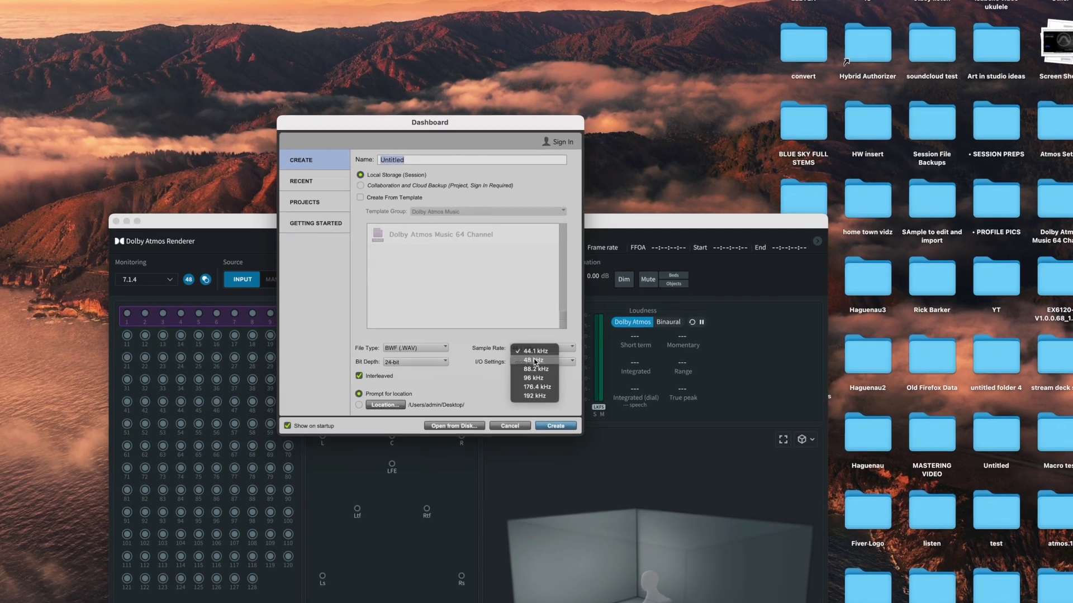
pyautogui.click(544, 355)
pyautogui.click(531, 362)
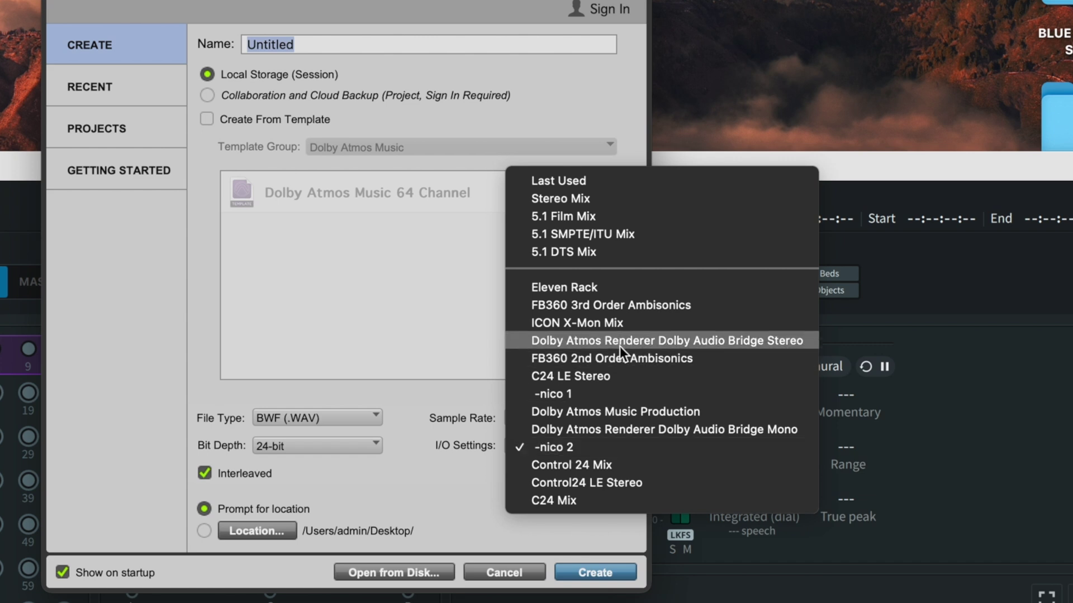
pyautogui.click(620, 346)
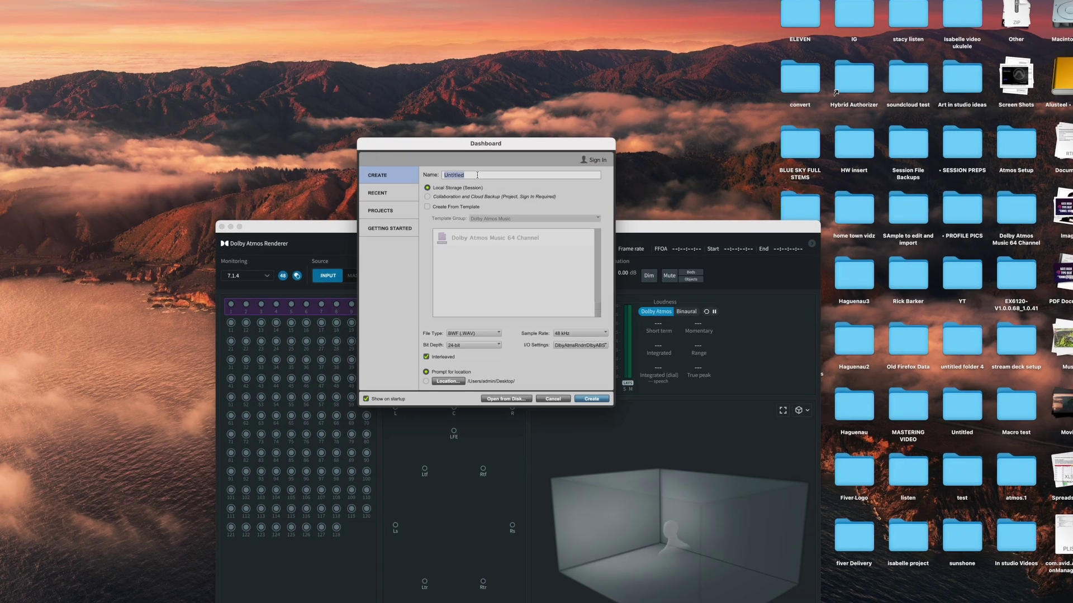
pyautogui.write('Dolby ATmo')
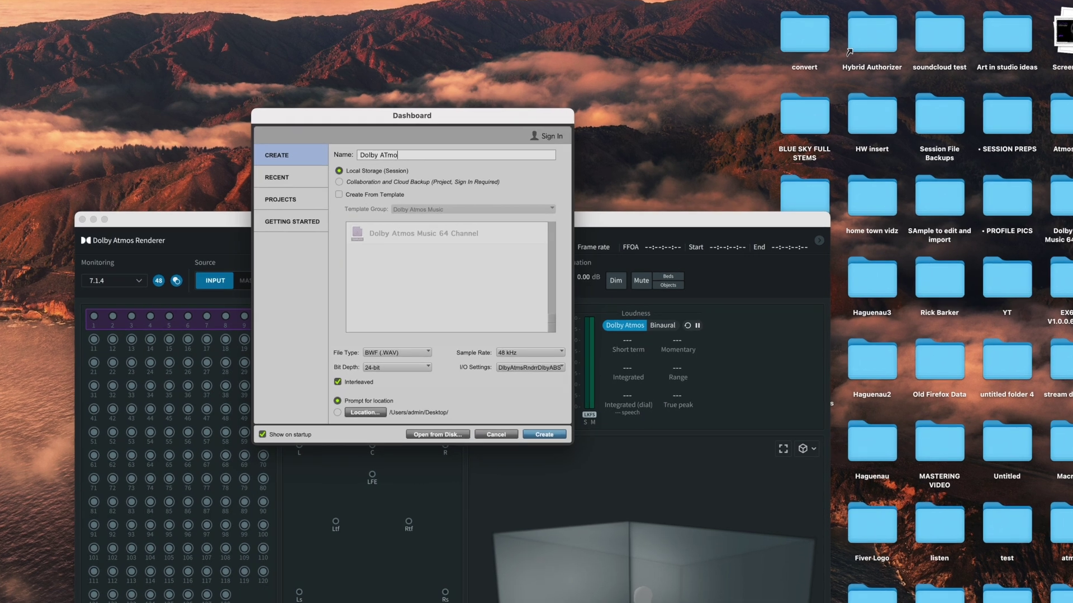
pyautogui.press('Return')
# Set the session start to 01:00:00:00 with a 24 fps timecode rate.
pyautogui.press('super+2')
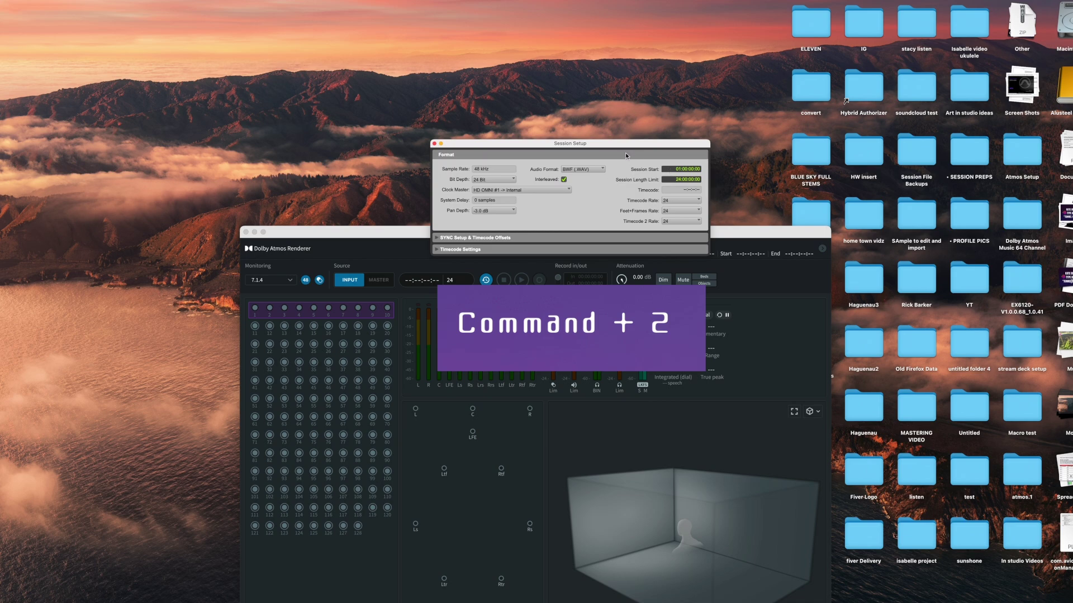
pyautogui.moveTo(625, 155); pyautogui.dragTo(603, 171)
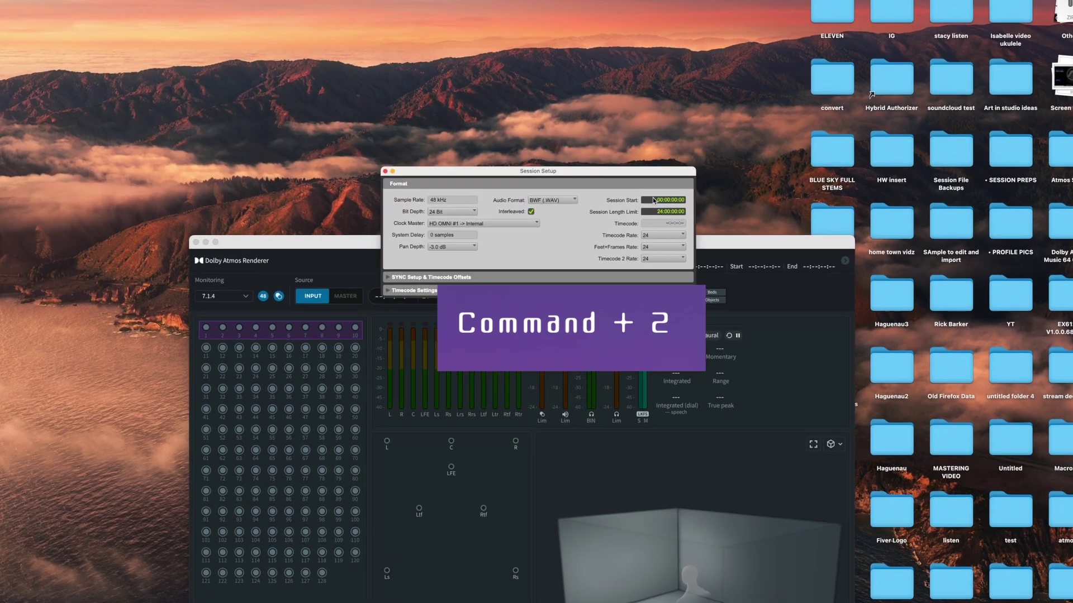
pyautogui.write('01')
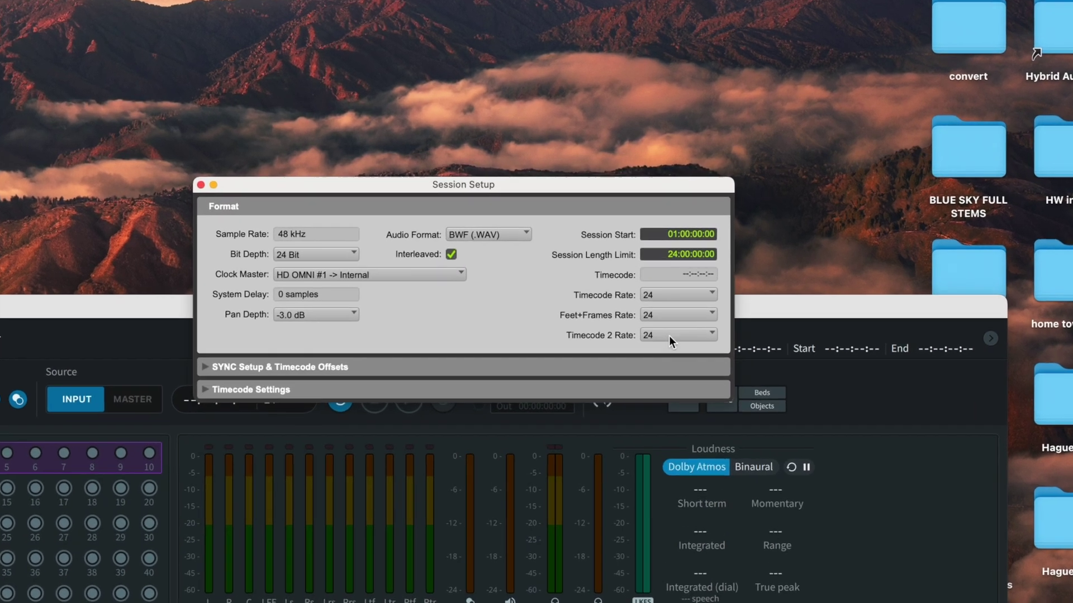
pyautogui.click(660, 309)
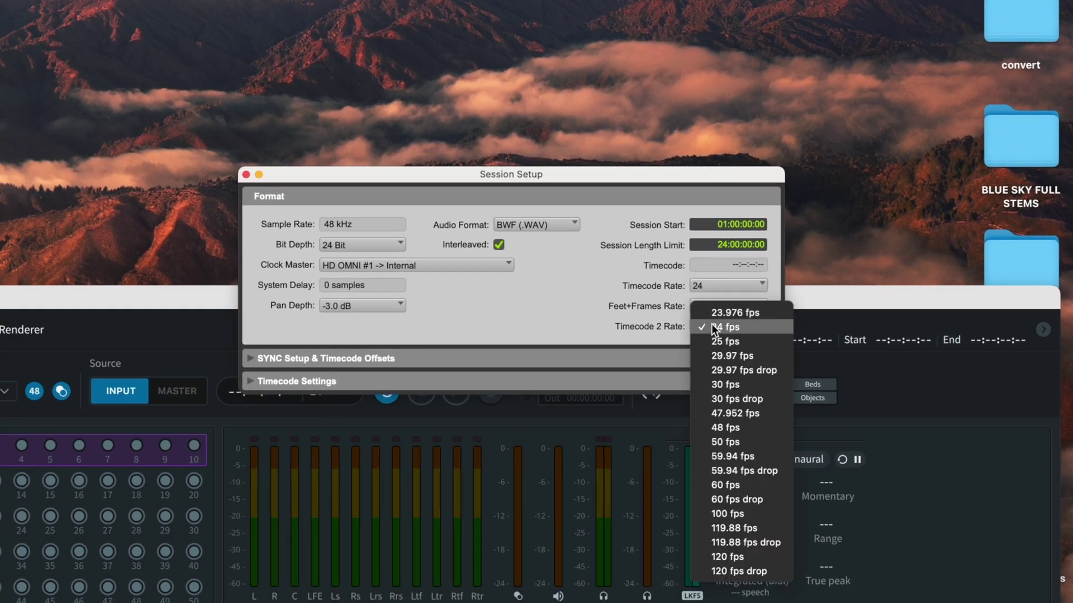
pyautogui.click(711, 325)
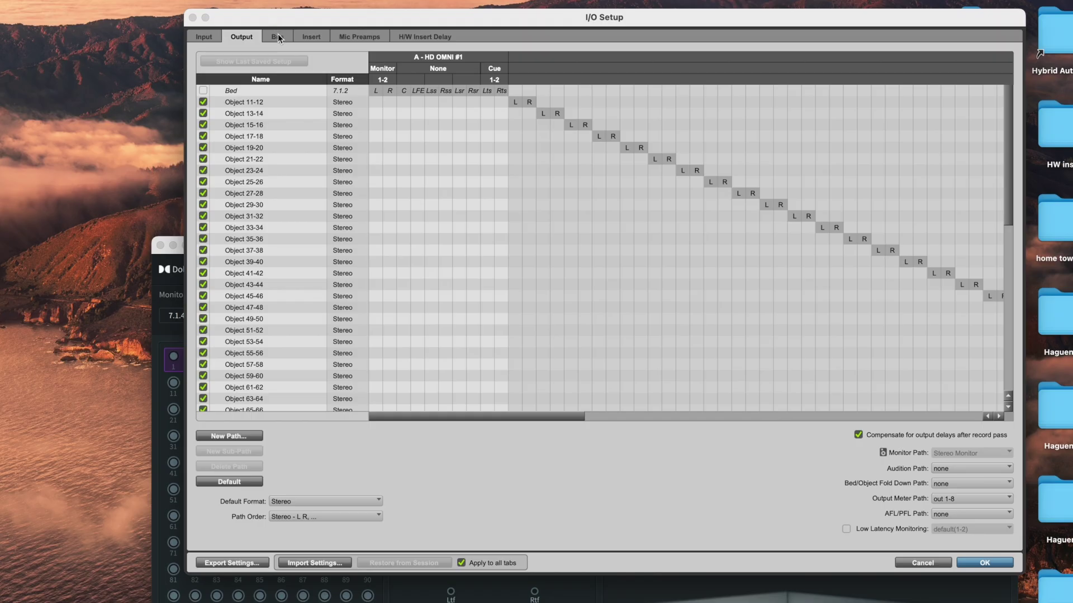
# Reset busses to the Dolby Atmos Renderer (Stereo) defaults: Bed 1-10 plus object busses.
pyautogui.click(278, 36)
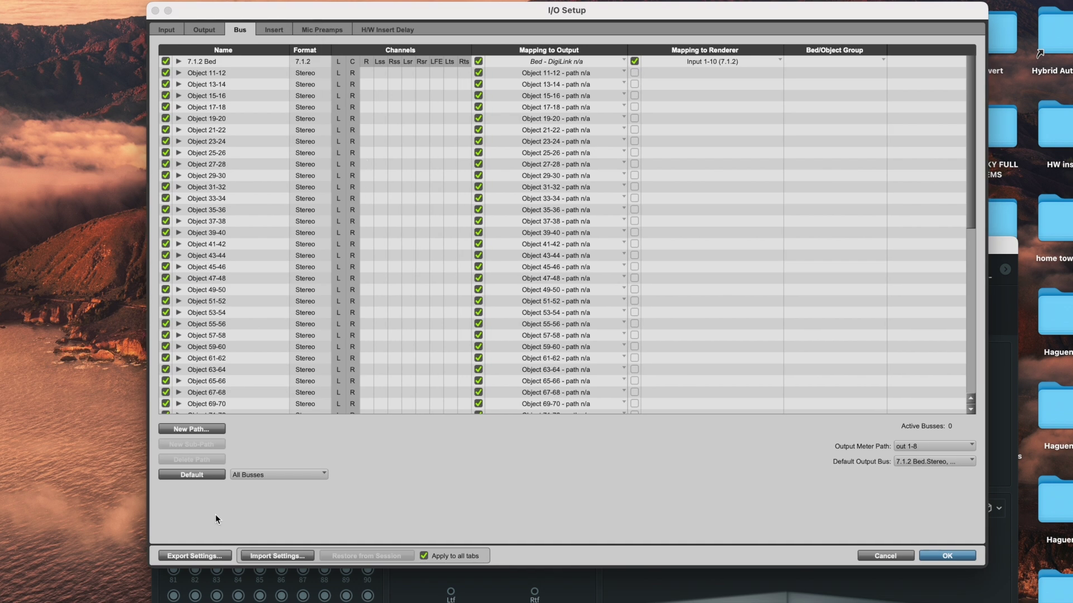
pyautogui.click(256, 473)
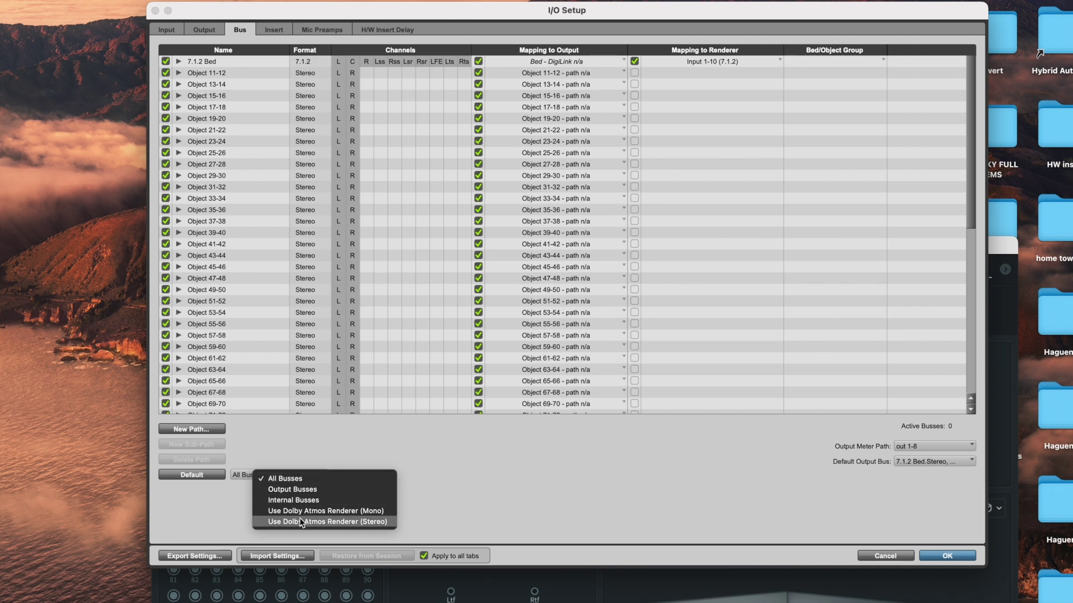
pyautogui.click(325, 522)
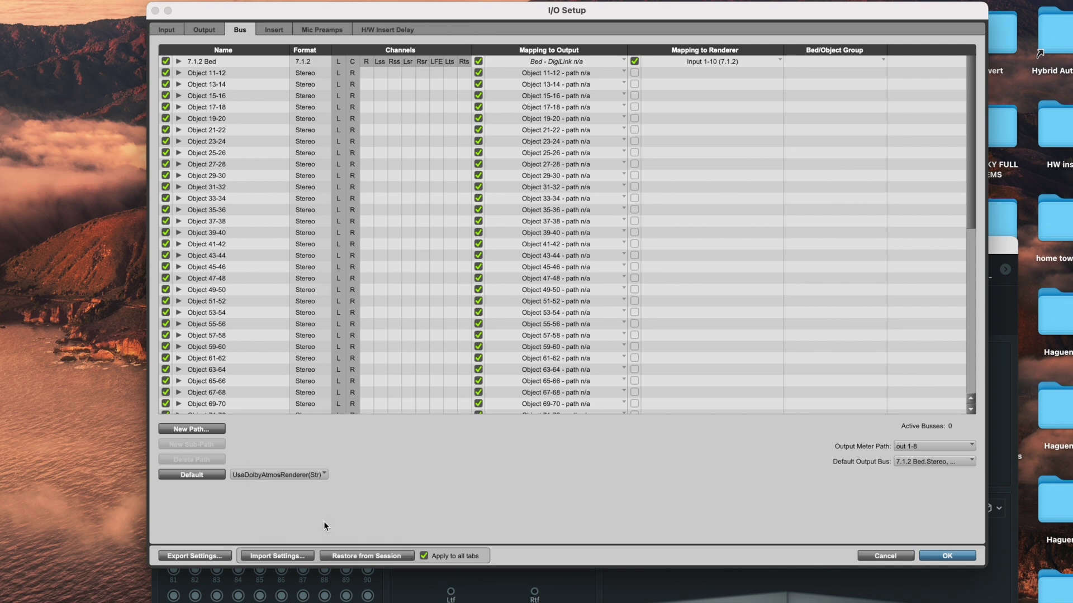
pyautogui.click(195, 479)
pyautogui.scroll(-10, 427, 265)
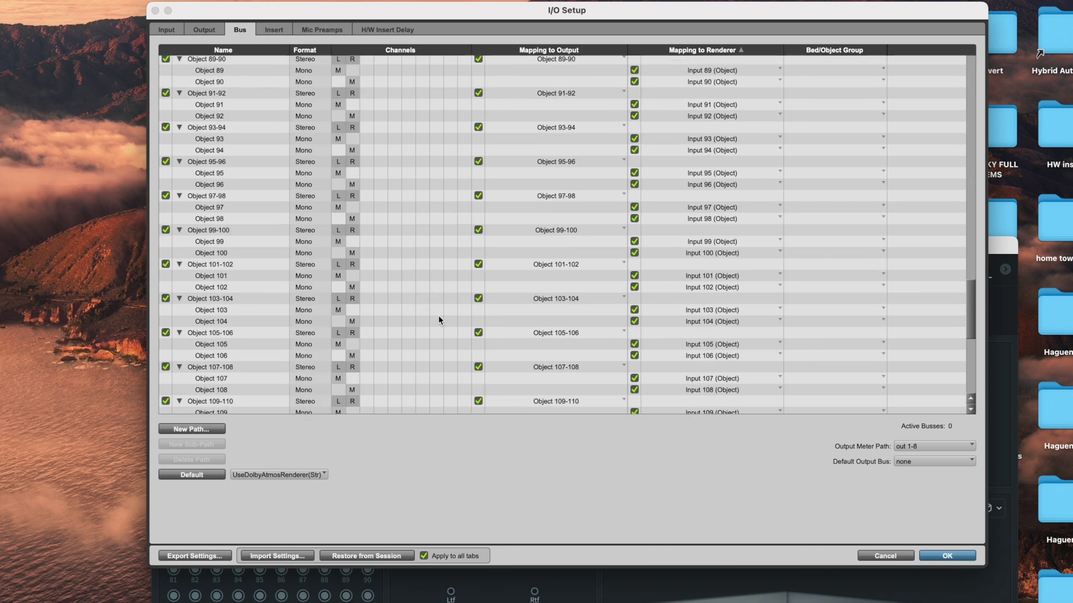
pyautogui.scroll(-10, 439, 316)
pyautogui.scroll(15, 443, 320)
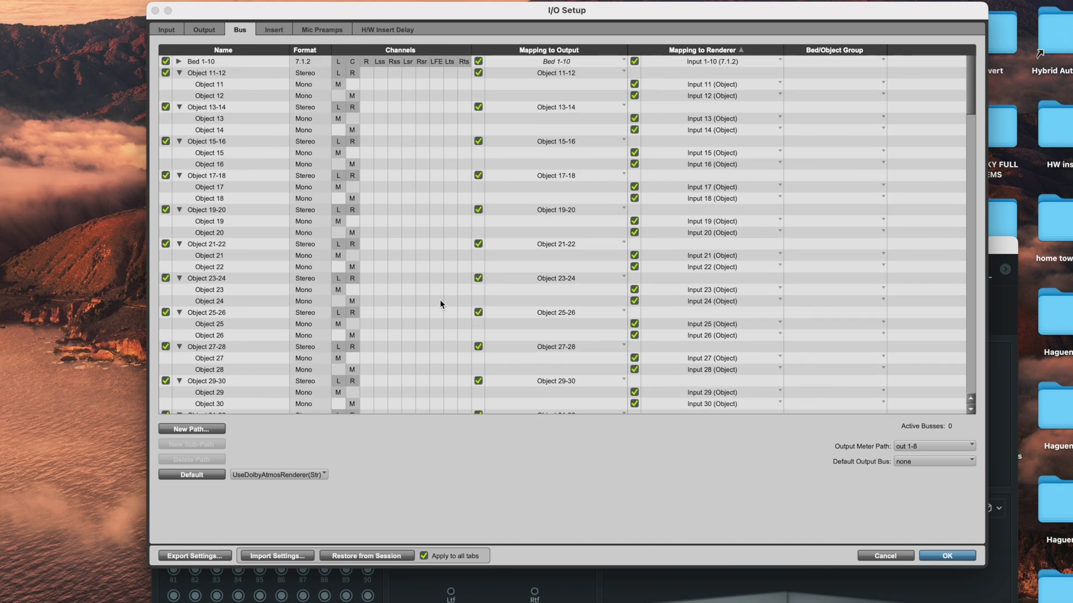
pyautogui.click(202, 30)
pyautogui.scroll(-10, 262, 377)
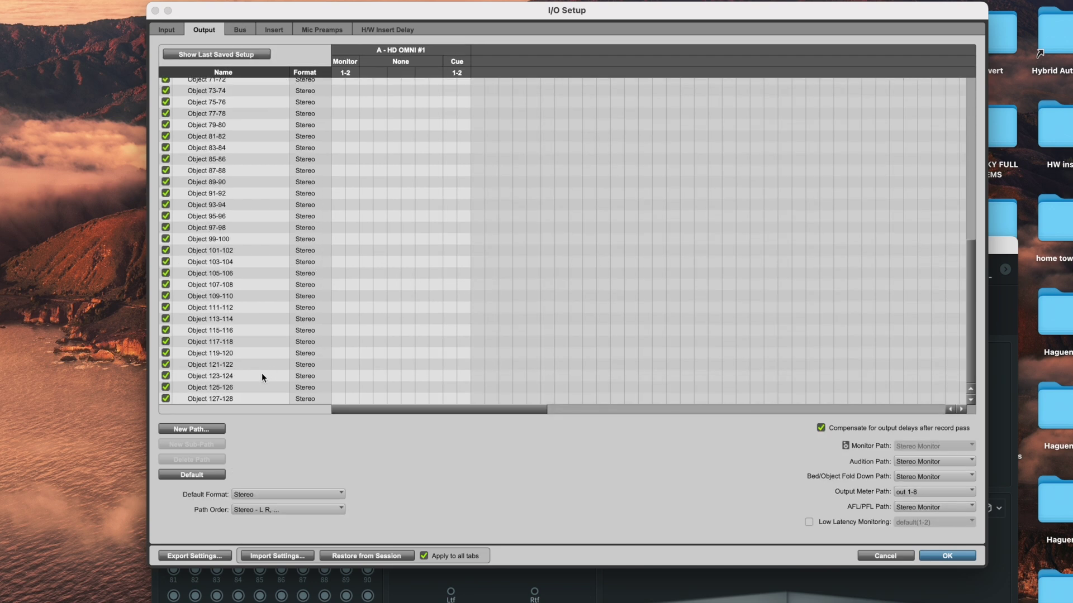
# Add a new mono LTC 129 output path after Object 127-128.
pyautogui.click(237, 398)
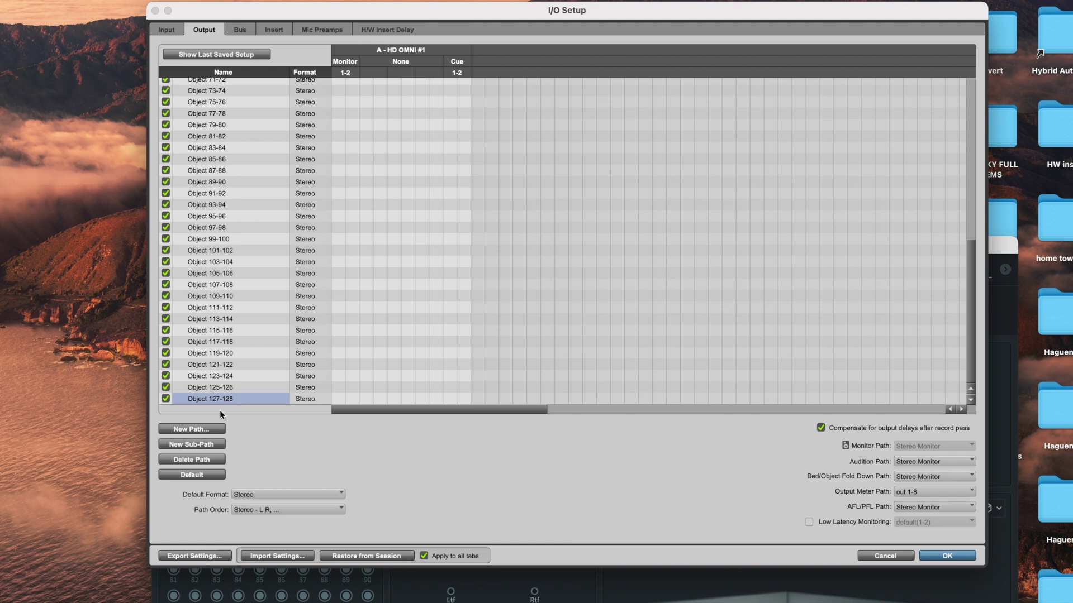
pyautogui.click(206, 429)
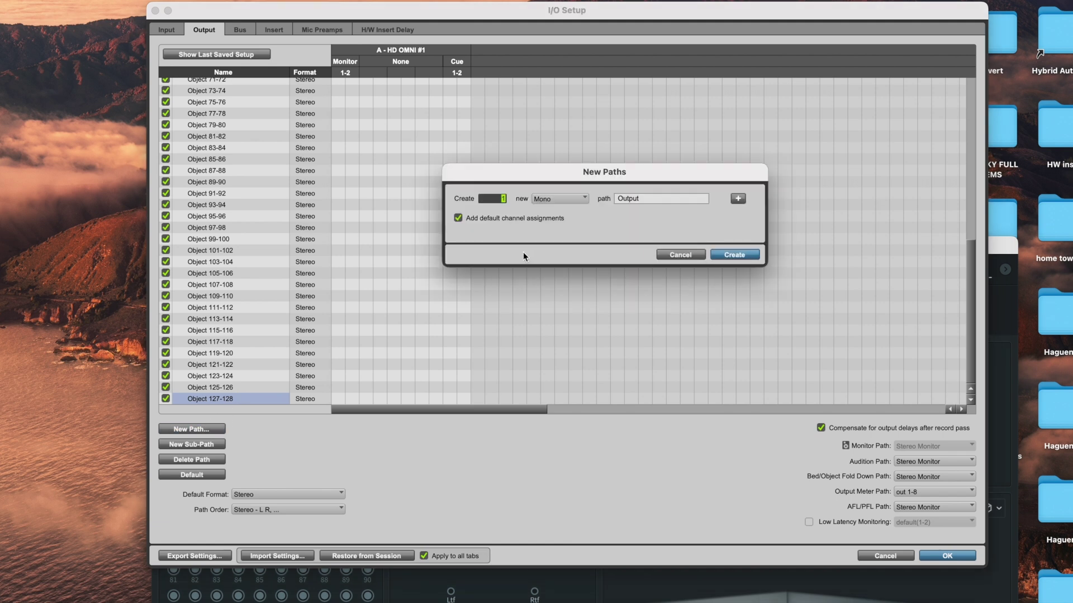
pyautogui.press('Tab')
pyautogui.write('L')
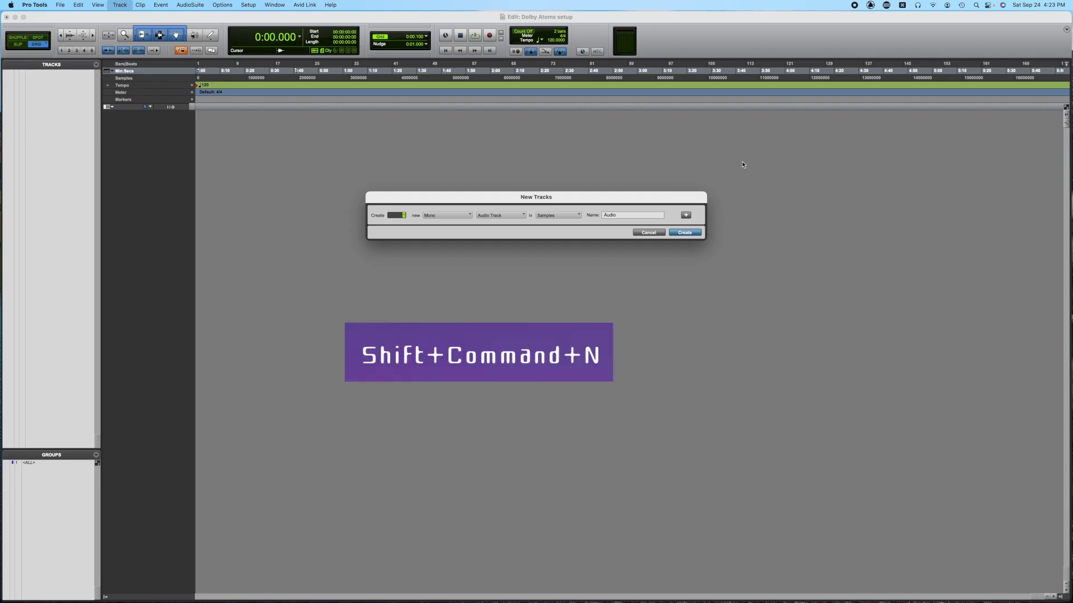
# Create mono audio track LTC 129 and insert the Dolby LTC Generator at 24 fps.
pyautogui.click(643, 215)
pyautogui.write('129')
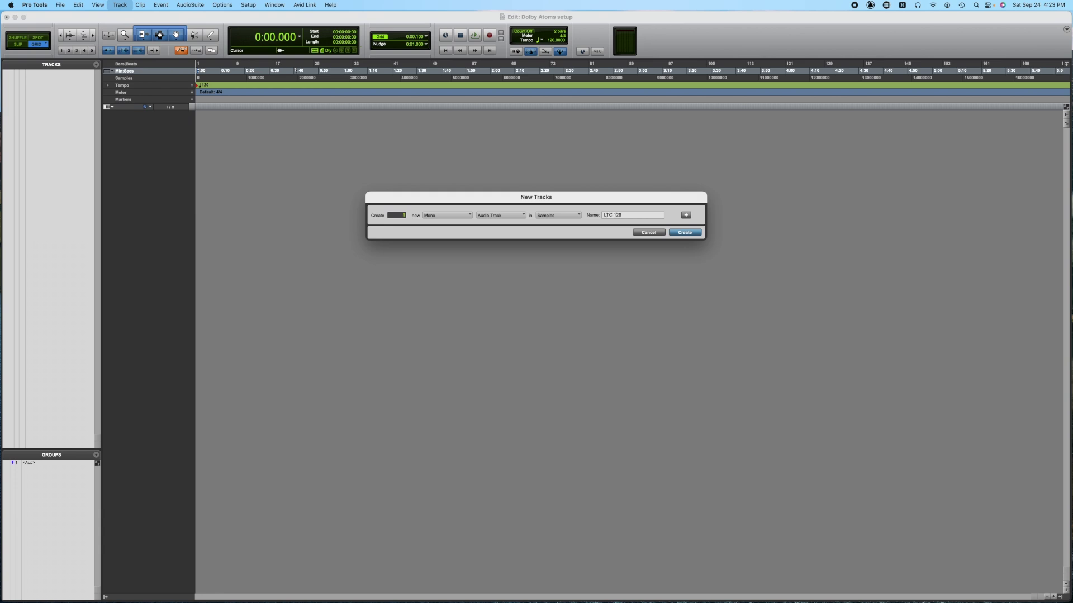
pyautogui.press('Return')
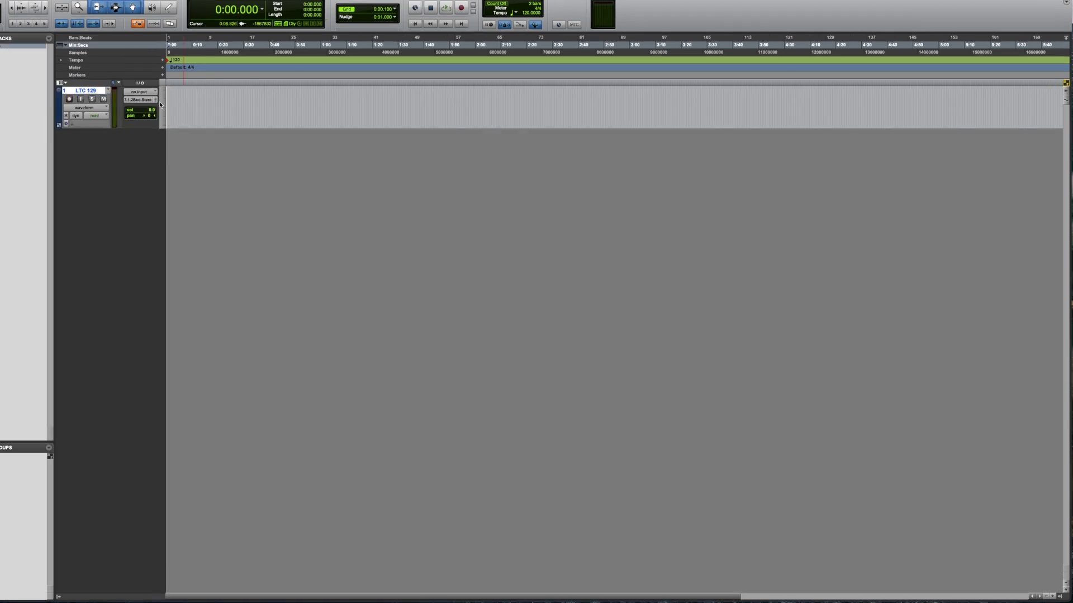
pyautogui.click(138, 99)
pyautogui.scroll(-5, 200, 526)
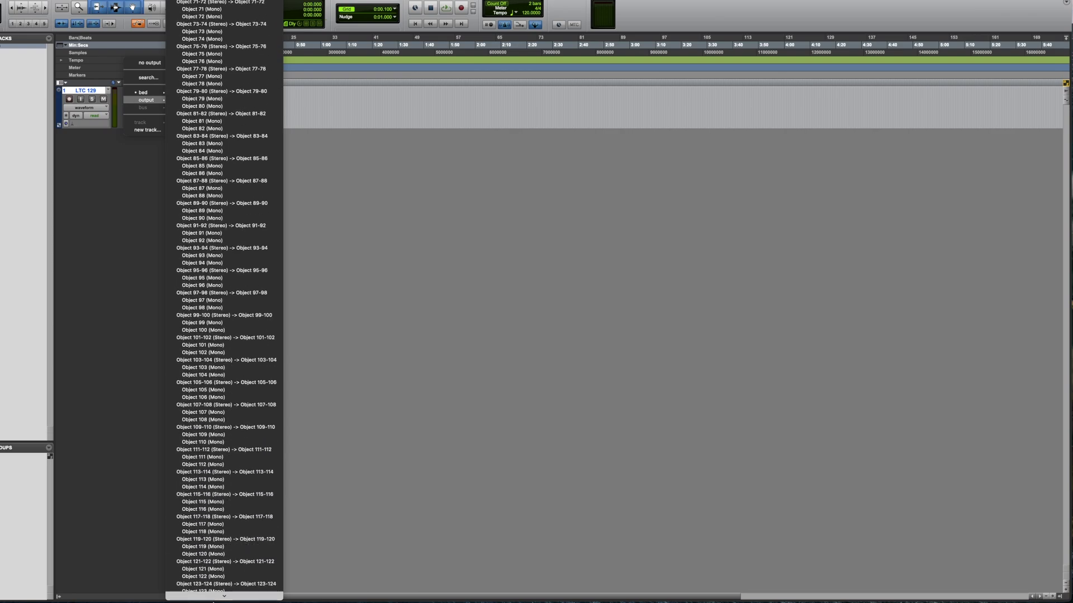
pyautogui.press('super+equal')
pyautogui.click(22, 28)
pyautogui.write('dol')
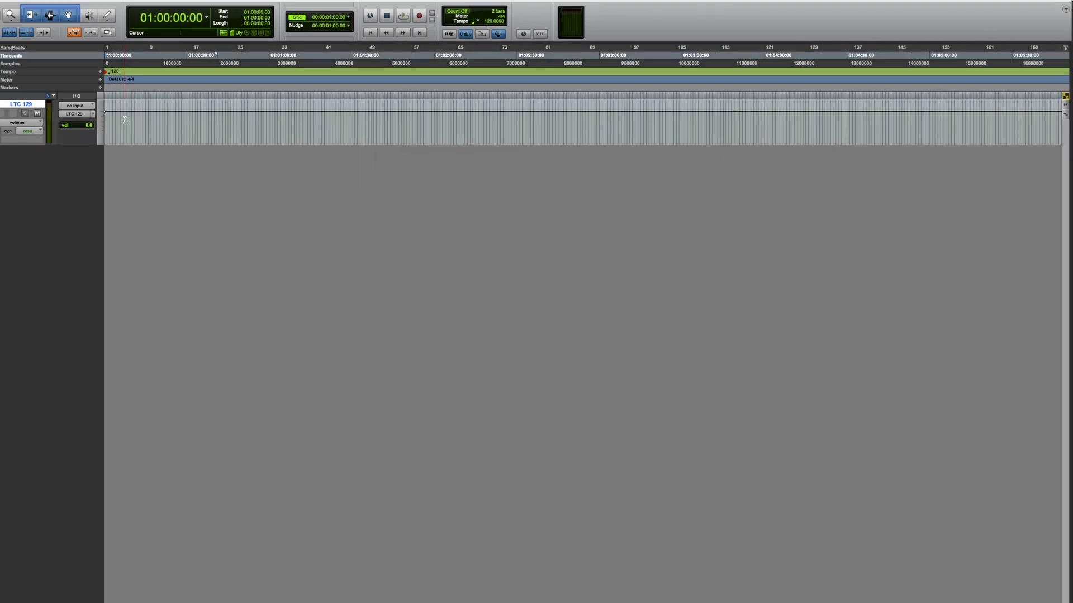
# Play the LTC track and confirm the renderer chases 24 fps timecode.
pyautogui.press('space')
pyautogui.press('super+Tab')
pyautogui.press('super+Tab')
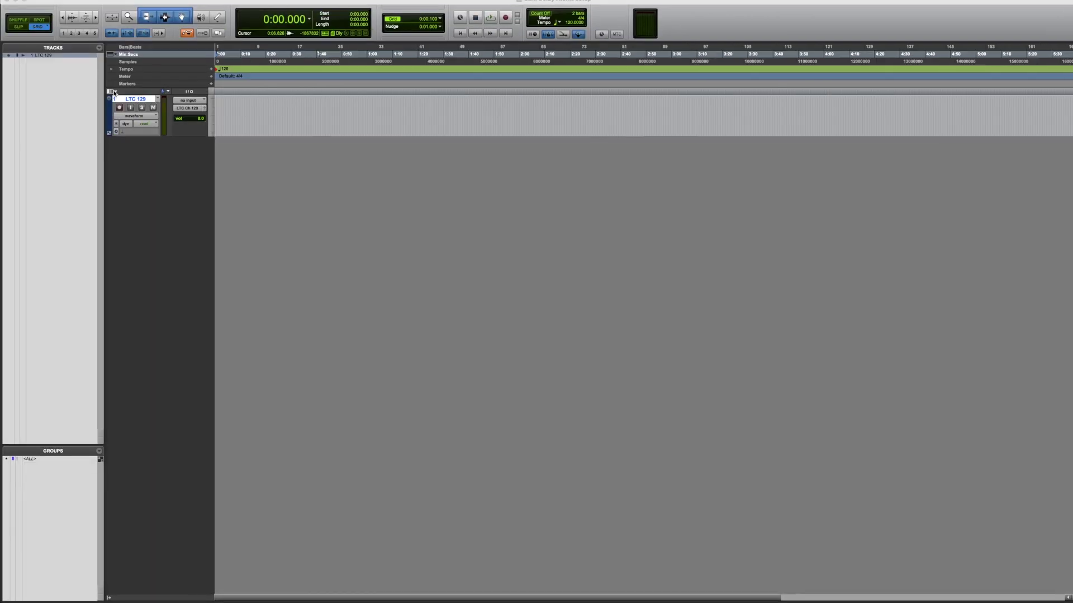
pyautogui.click(112, 91)
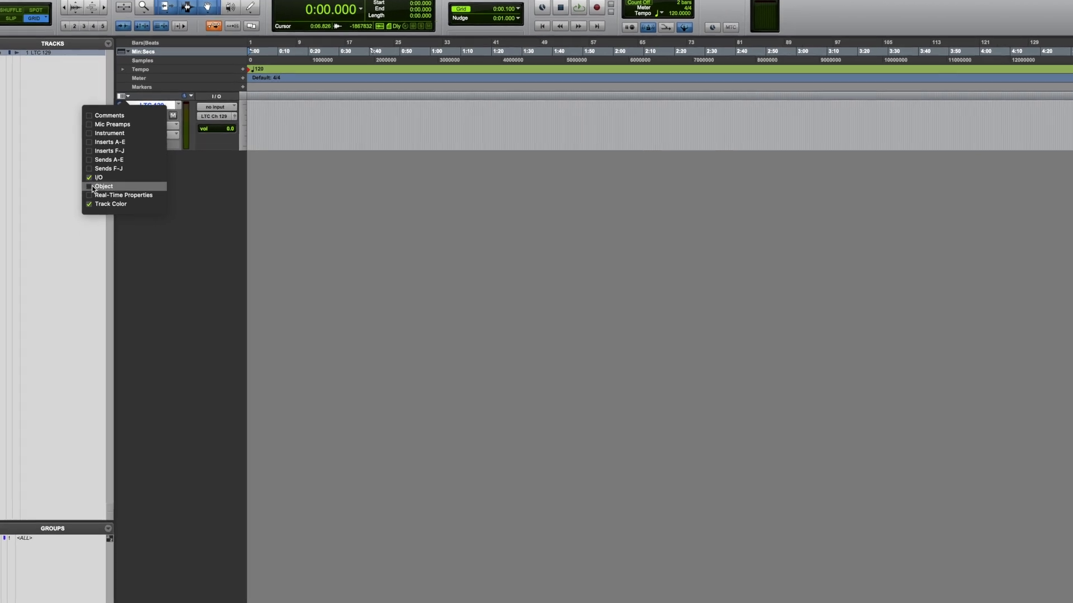
# Show the Object column and import the ten Neon N2 stems below LTC 129.
pyautogui.click(88, 176)
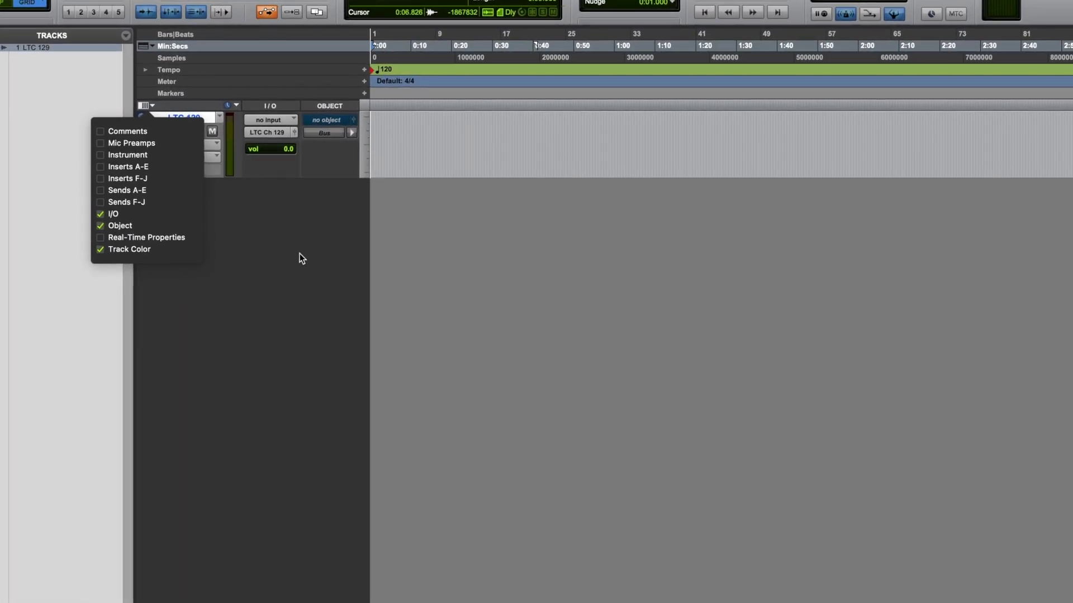
pyautogui.click(300, 258)
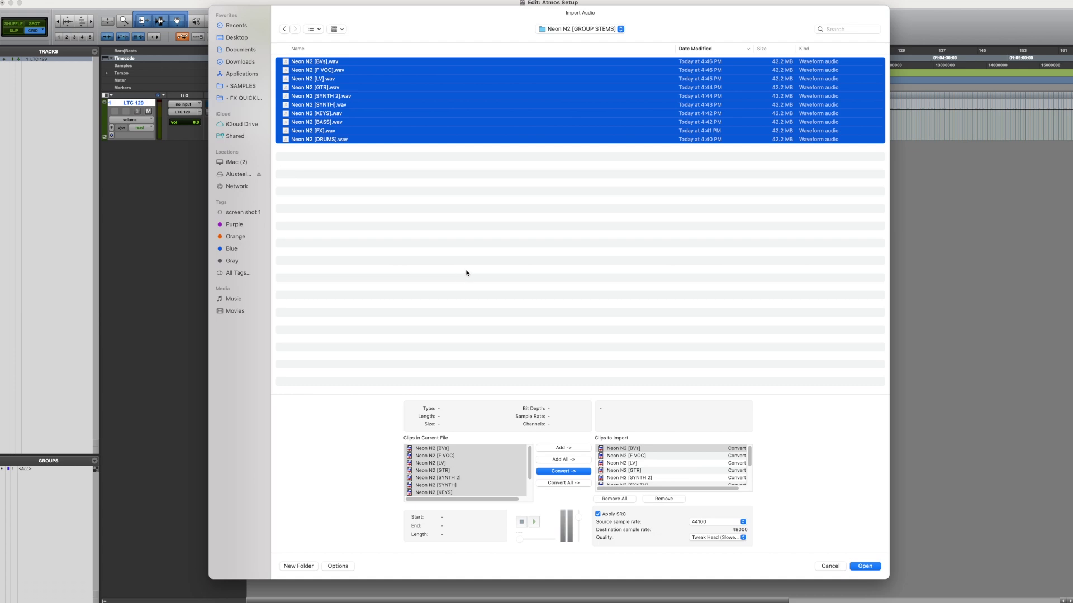
pyautogui.press('Return')
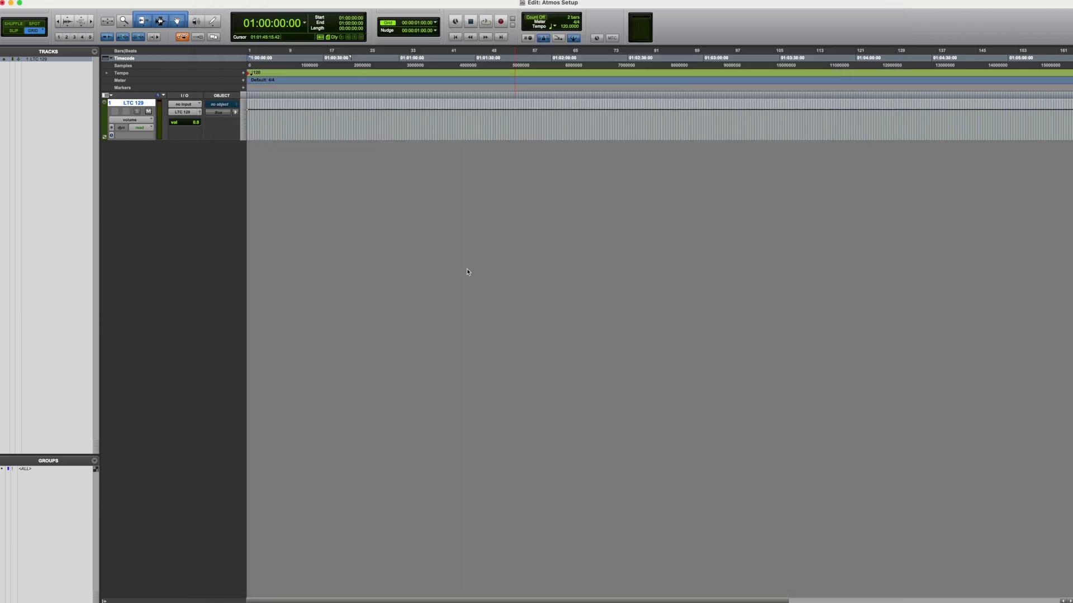
pyautogui.press('Return')
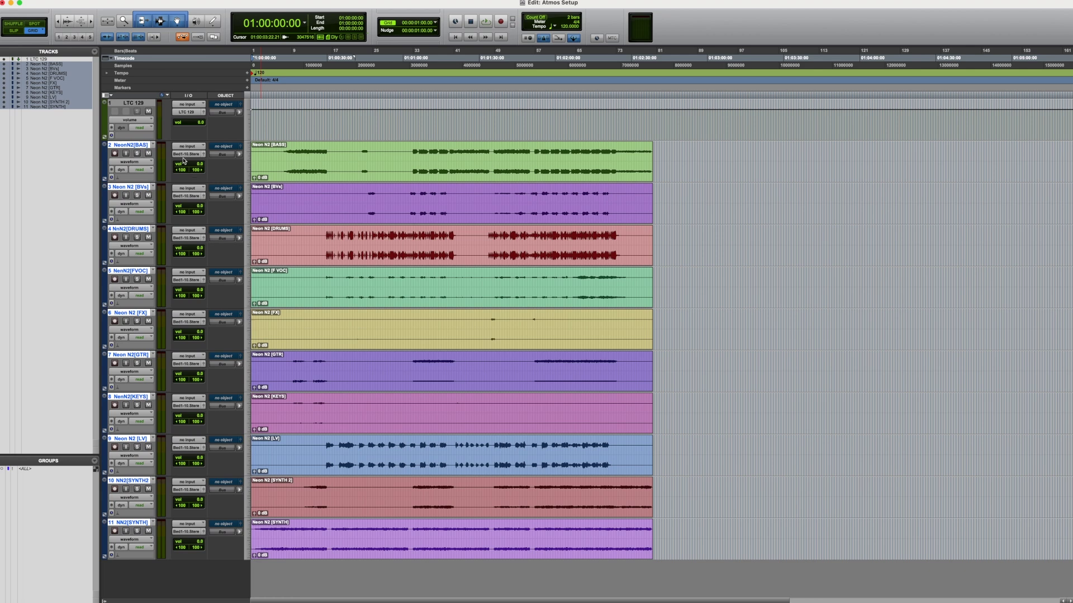
# Route every stem track's output to Bed 1-10 (7.1.2).
pyautogui.click(187, 154)
pyautogui.moveTo(192, 147)
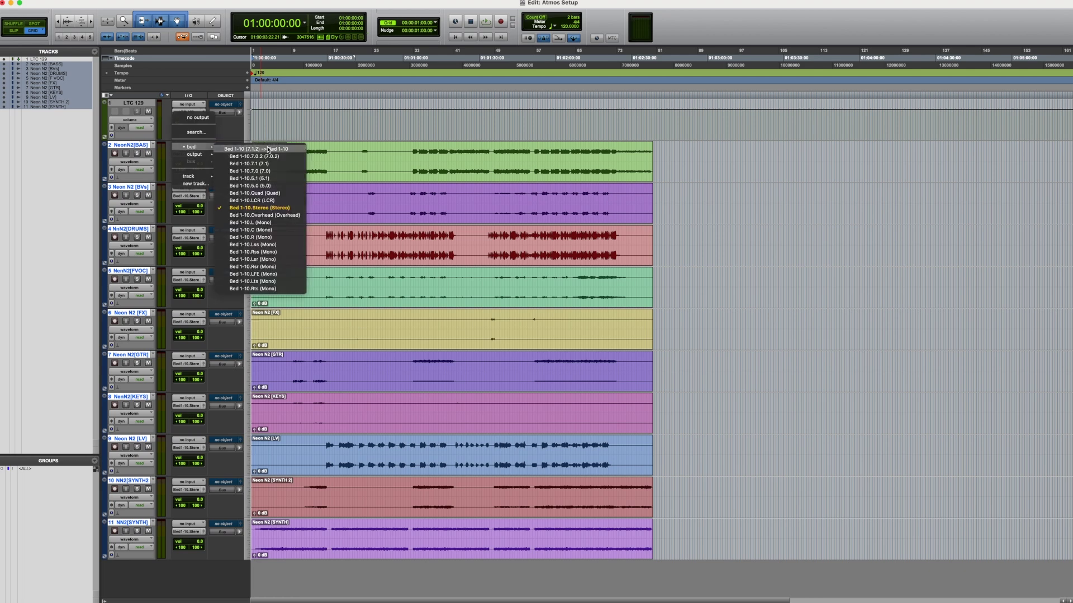
pyautogui.keyDown('alt'); pyautogui.click(274, 148); pyautogui.keyUp('alt')
pyautogui.press('space')
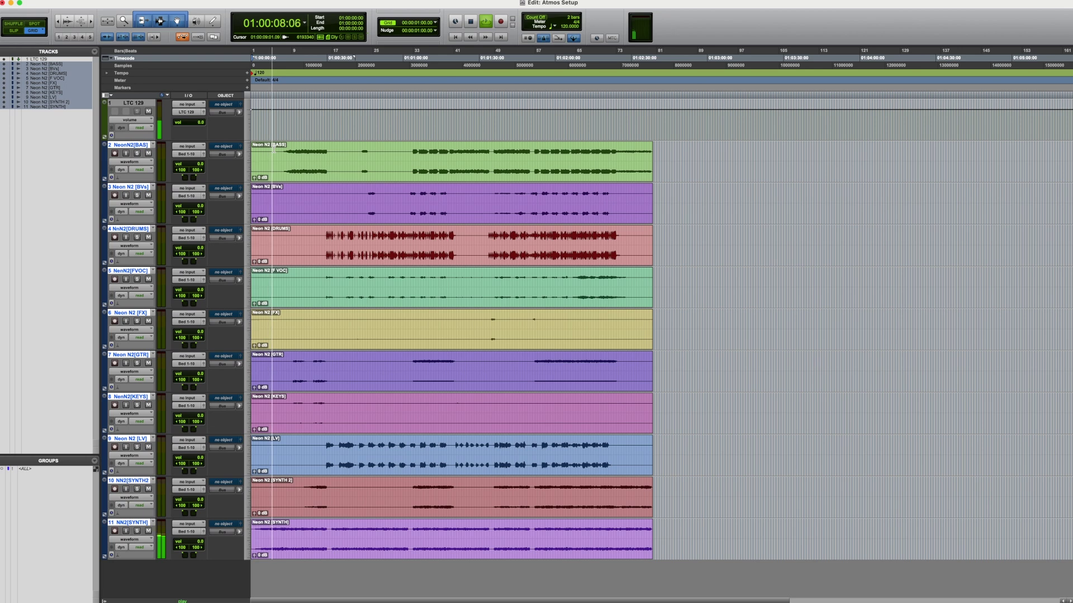
# Check the stems' bed input signal in the renderer, then stop playback at session start.
pyautogui.press('super+Tab')
pyautogui.press('super+Tab')
pyautogui.press('super+Tab')
pyautogui.press('super+Tab')
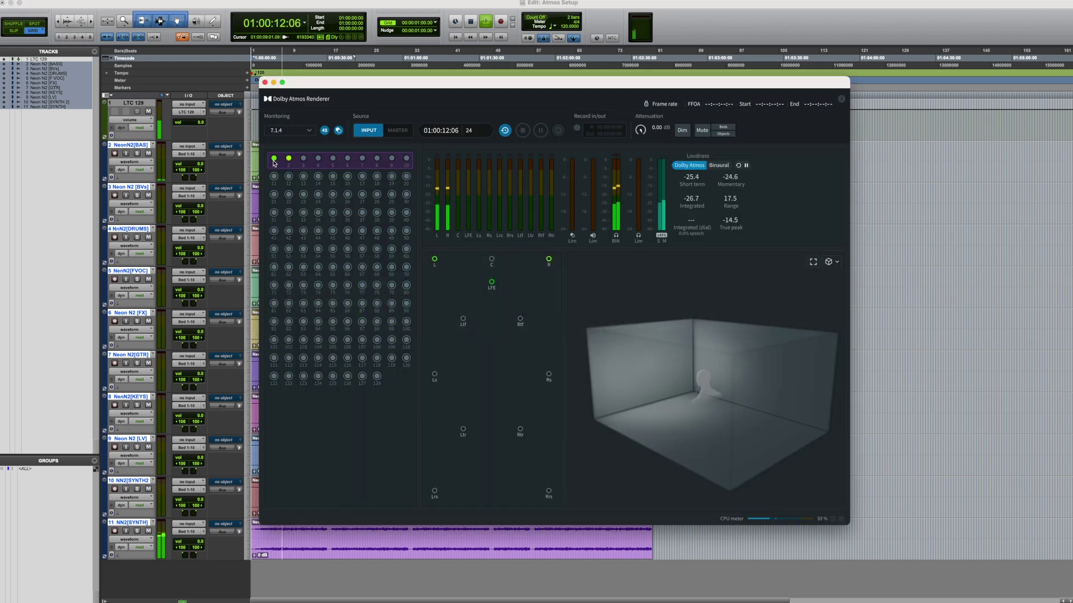
pyautogui.press('super+Tab')
pyautogui.press('space')
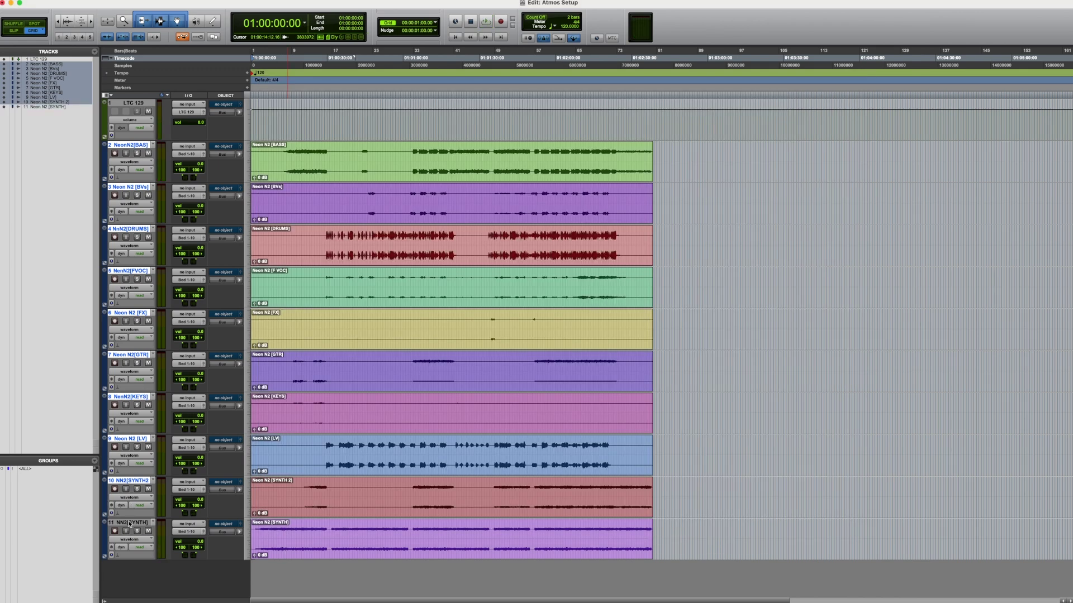
pyautogui.click(141, 523)
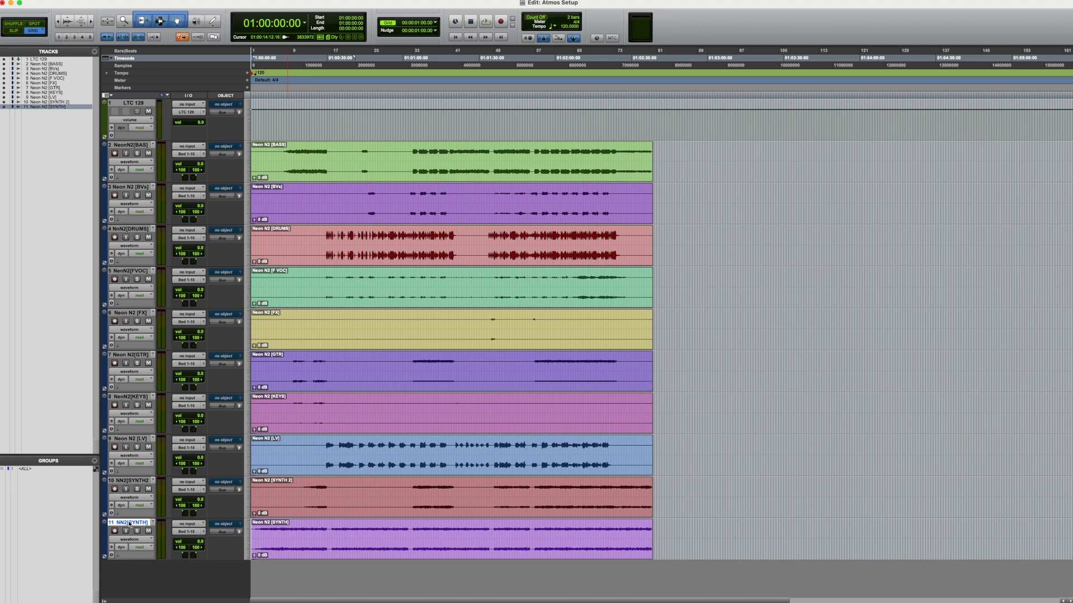
# Create a mono aux track named LFE with its output routed to Bed 1-10.LFE.
pyautogui.press('super+shift+n')
pyautogui.press('Return')
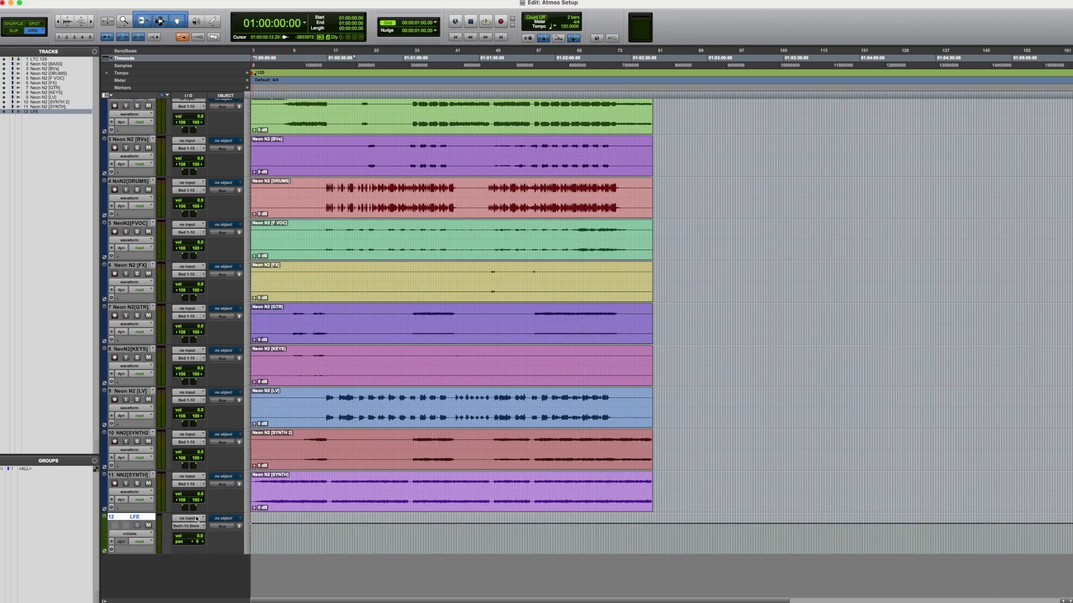
pyautogui.click(188, 526)
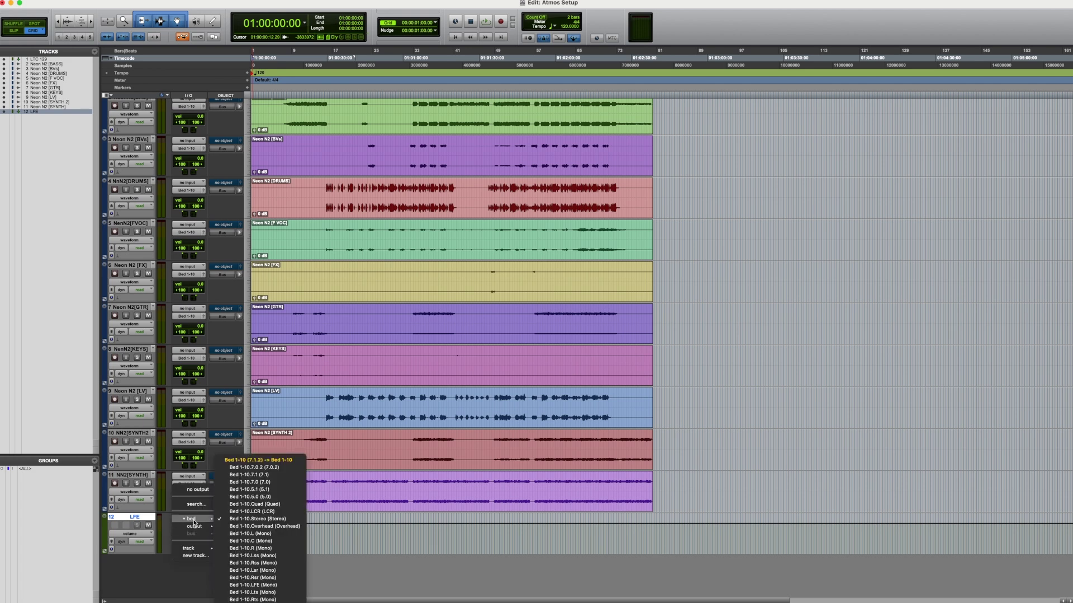
pyautogui.click(260, 586)
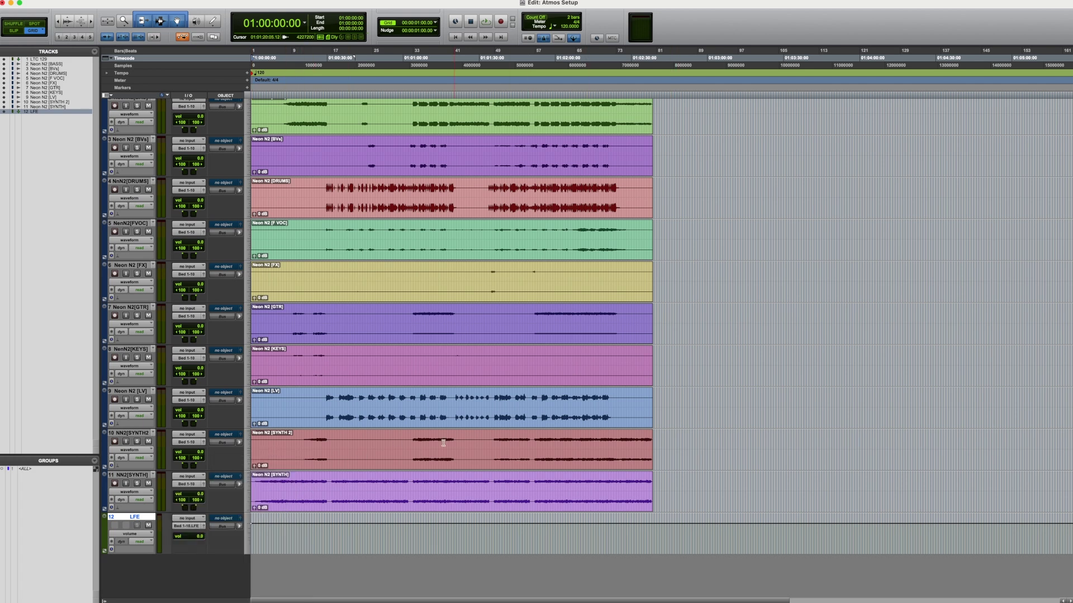
pyautogui.press('super+equal')
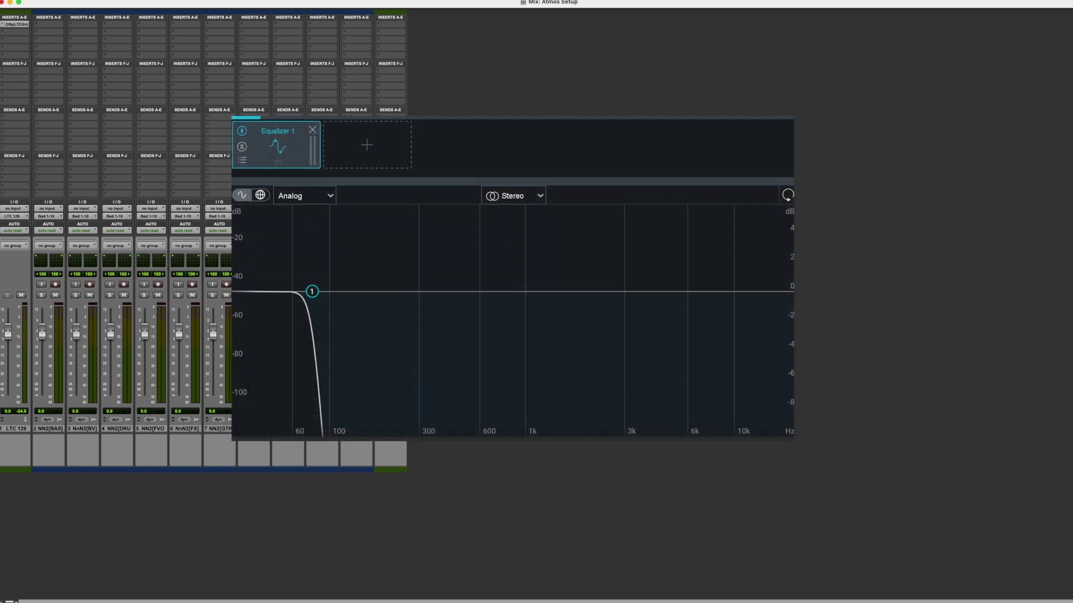
pyautogui.press('super+equal')
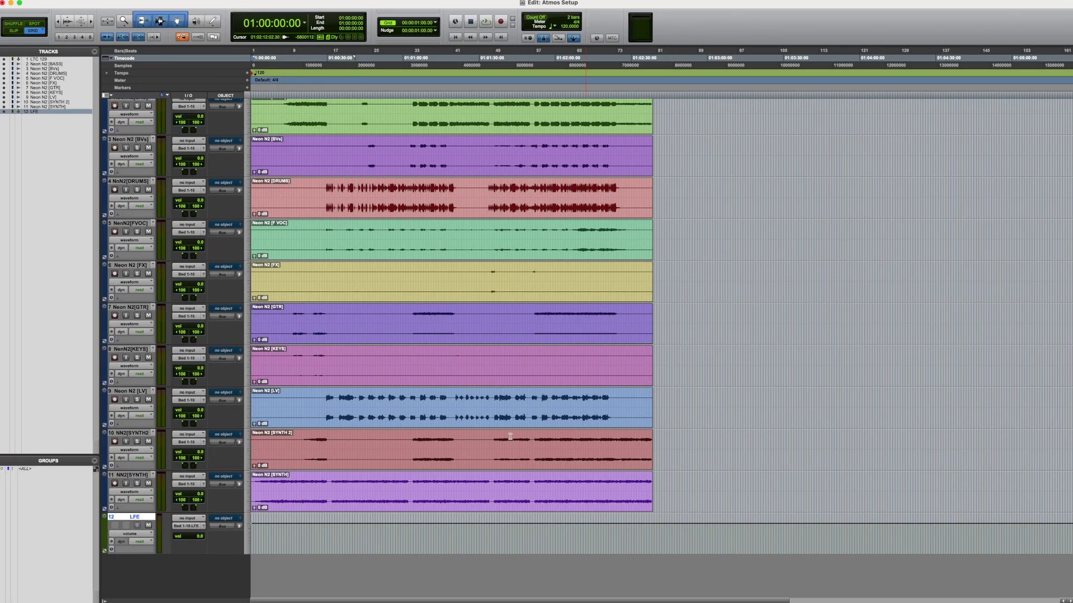
pyautogui.press('super+equal')
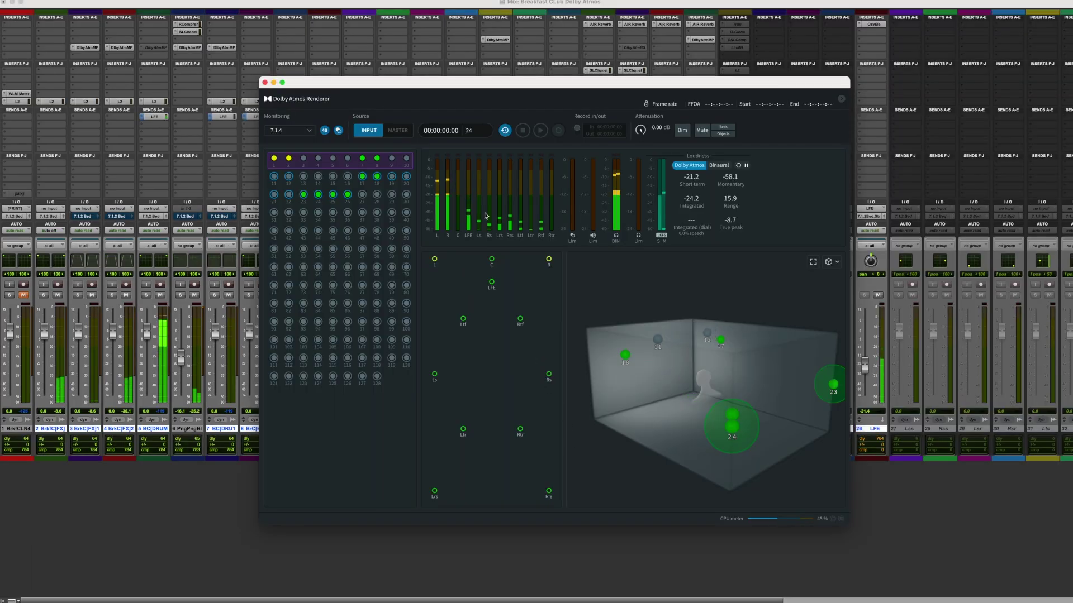
pyautogui.moveTo(662, 82); pyautogui.dragTo(634, 97)
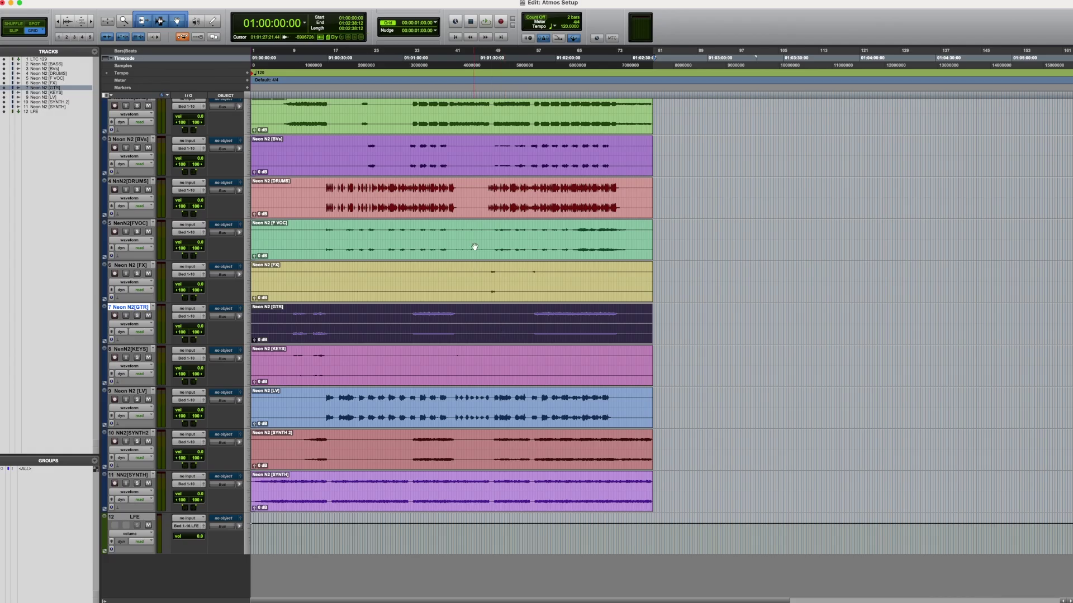
# Bounce the mix with file type WAV (Dolby Atmos) to produce the ADM master.
pyautogui.press('super+alt+b')
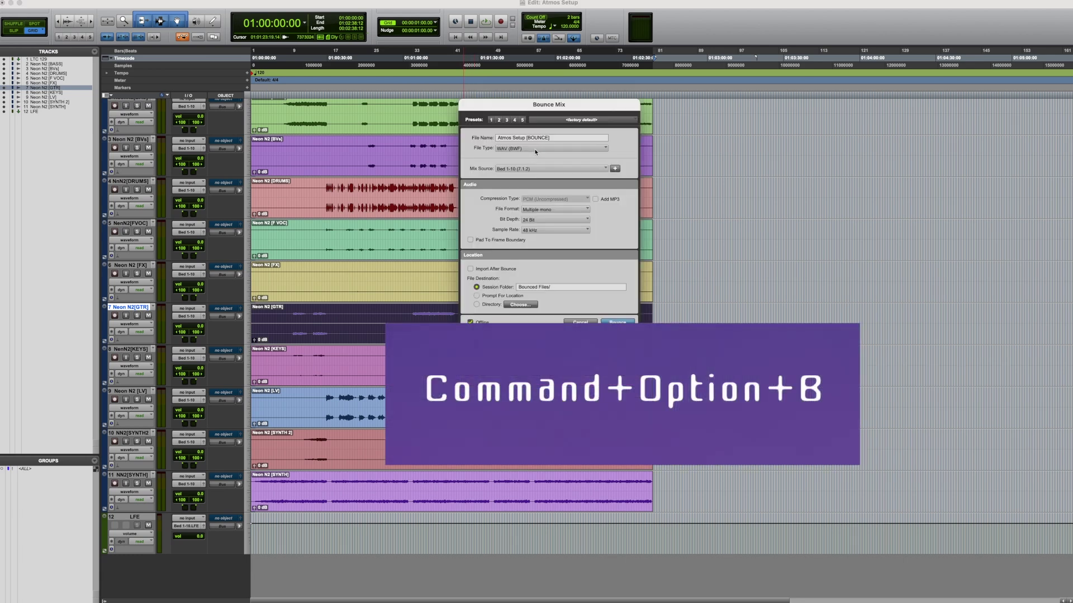
pyautogui.click(530, 150)
pyautogui.click(533, 158)
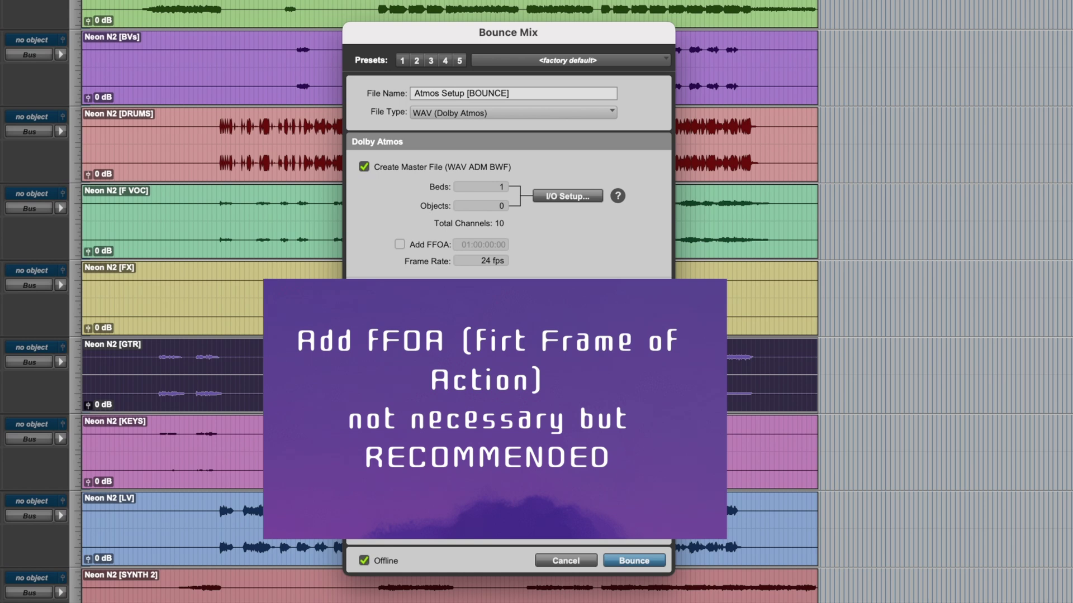
pyautogui.click(647, 561)
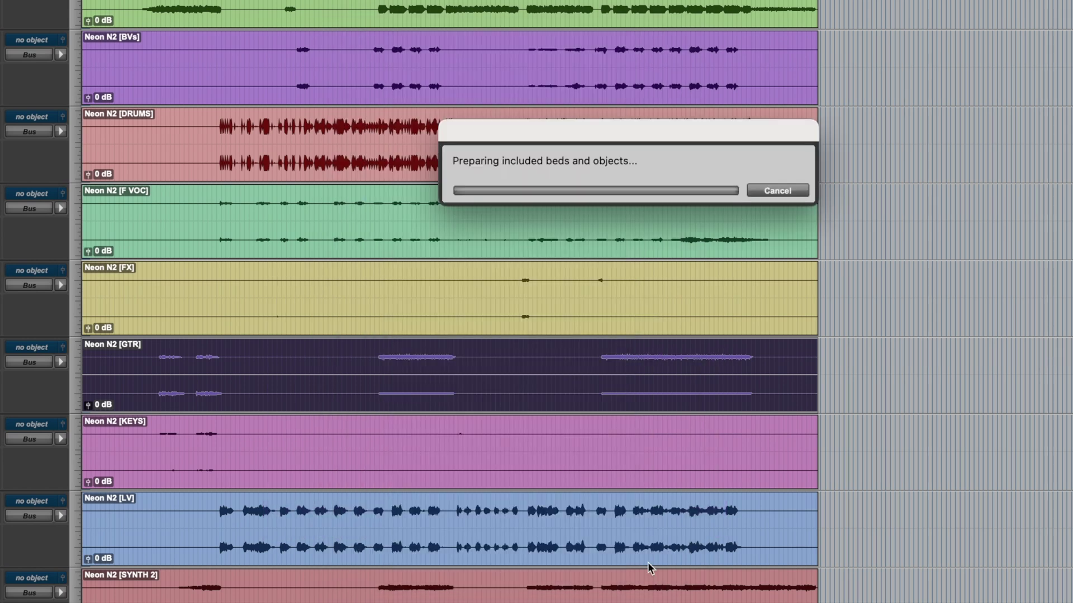